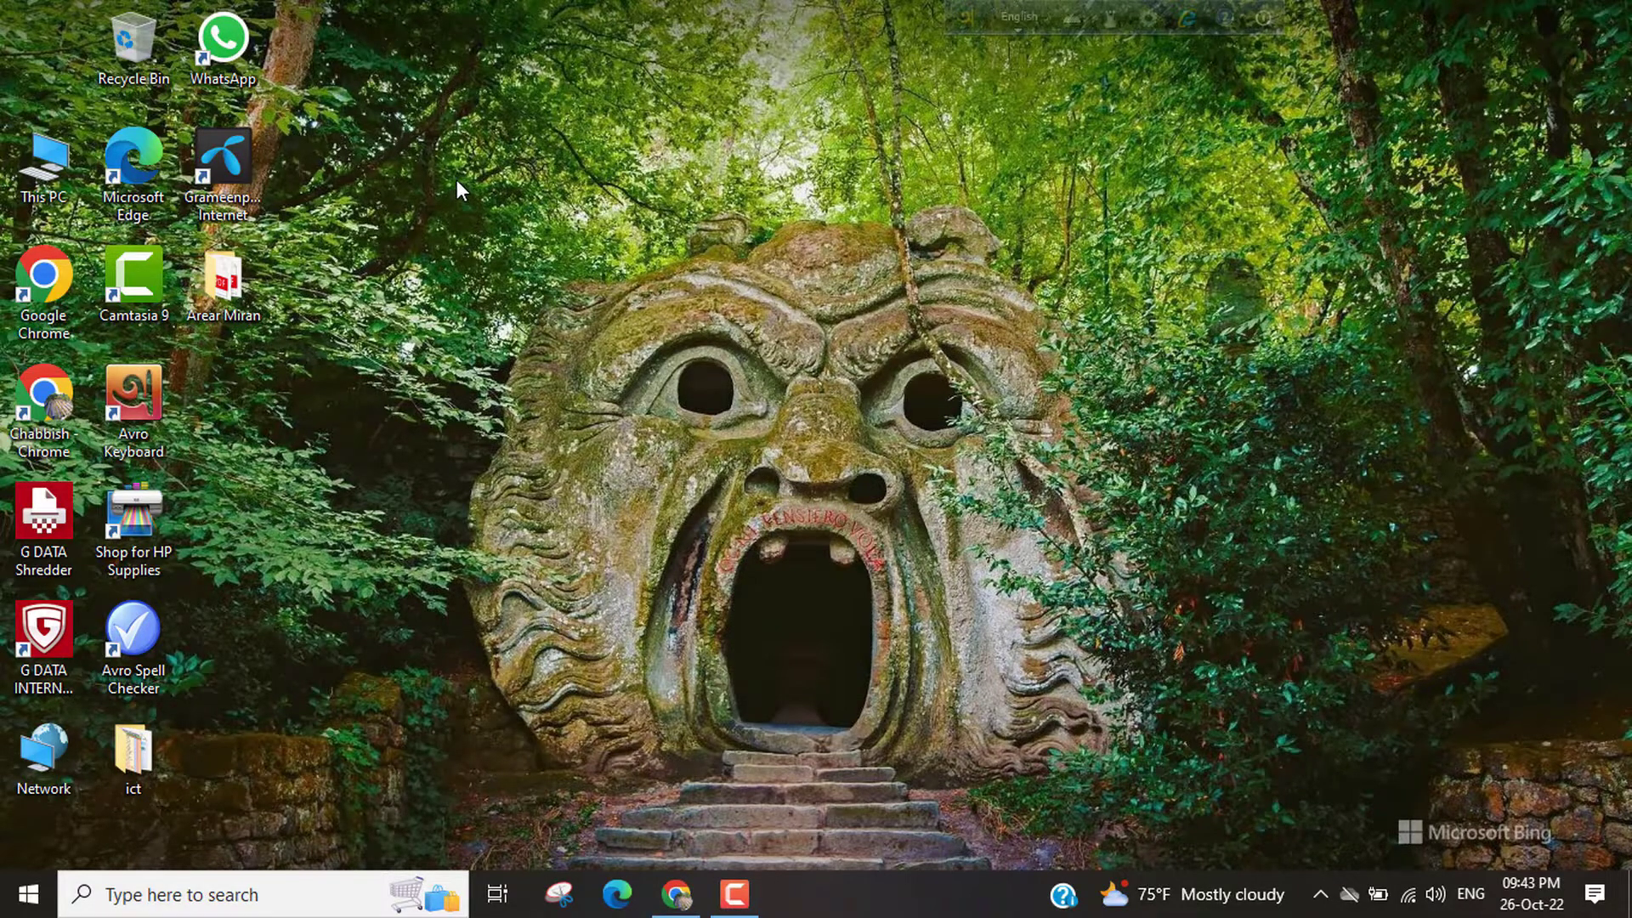
{"action": "right_click", "coordinate": [456, 180]}
{"action": "left_click", "coordinate": [551, 284]}
{"action": "right_click", "coordinate": [447, 162]}
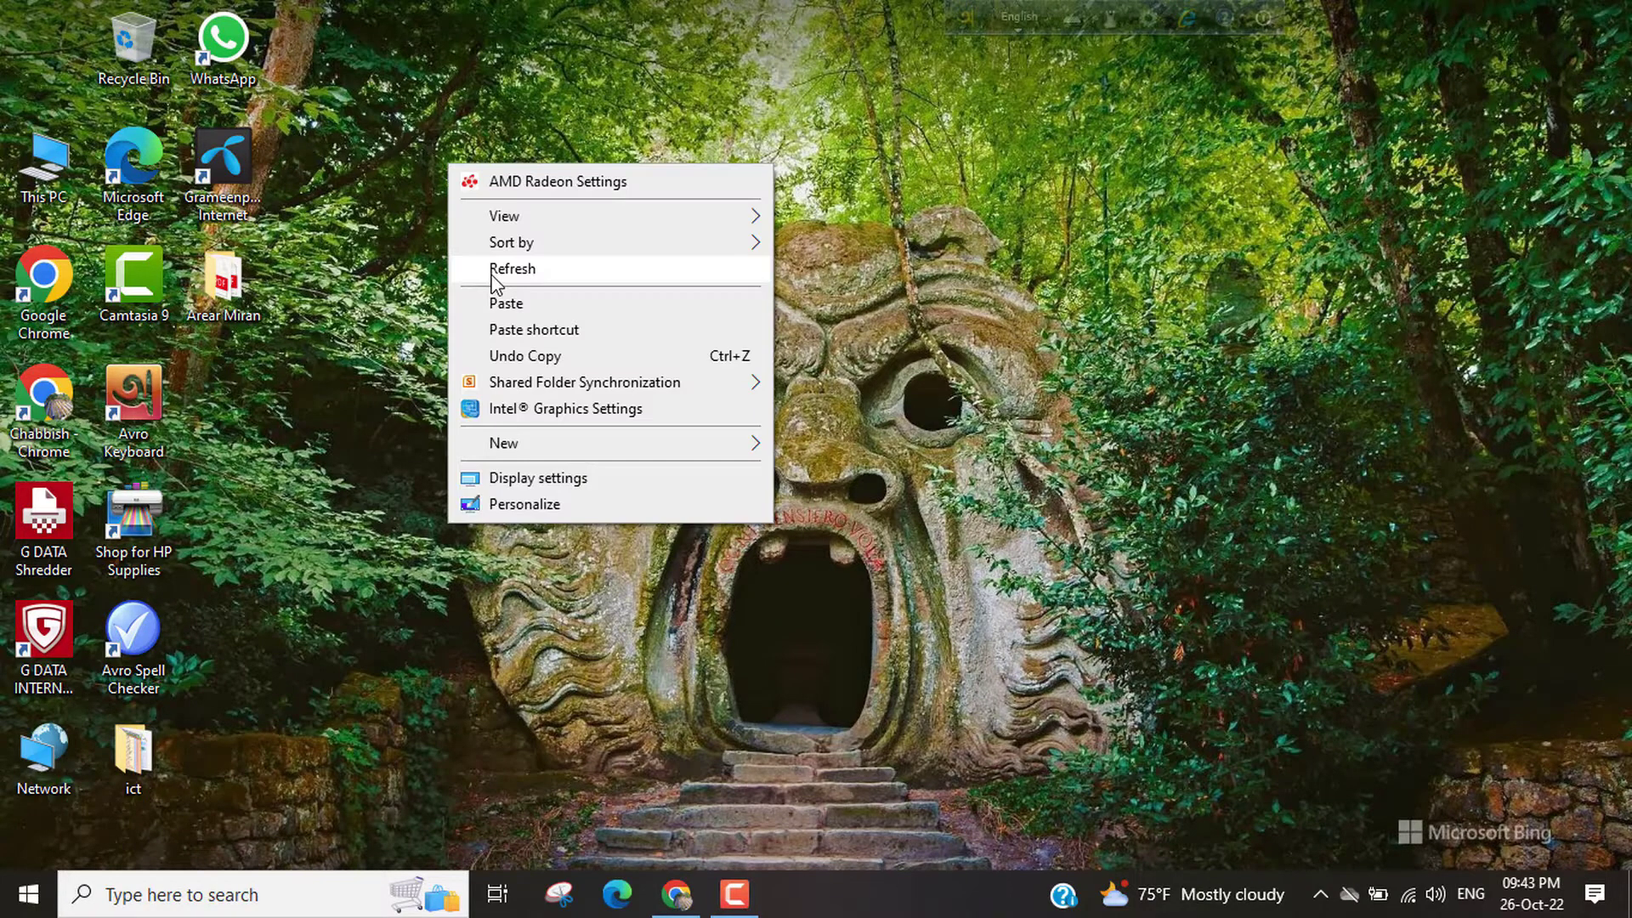
{"action": "left_click", "coordinate": [492, 272]}
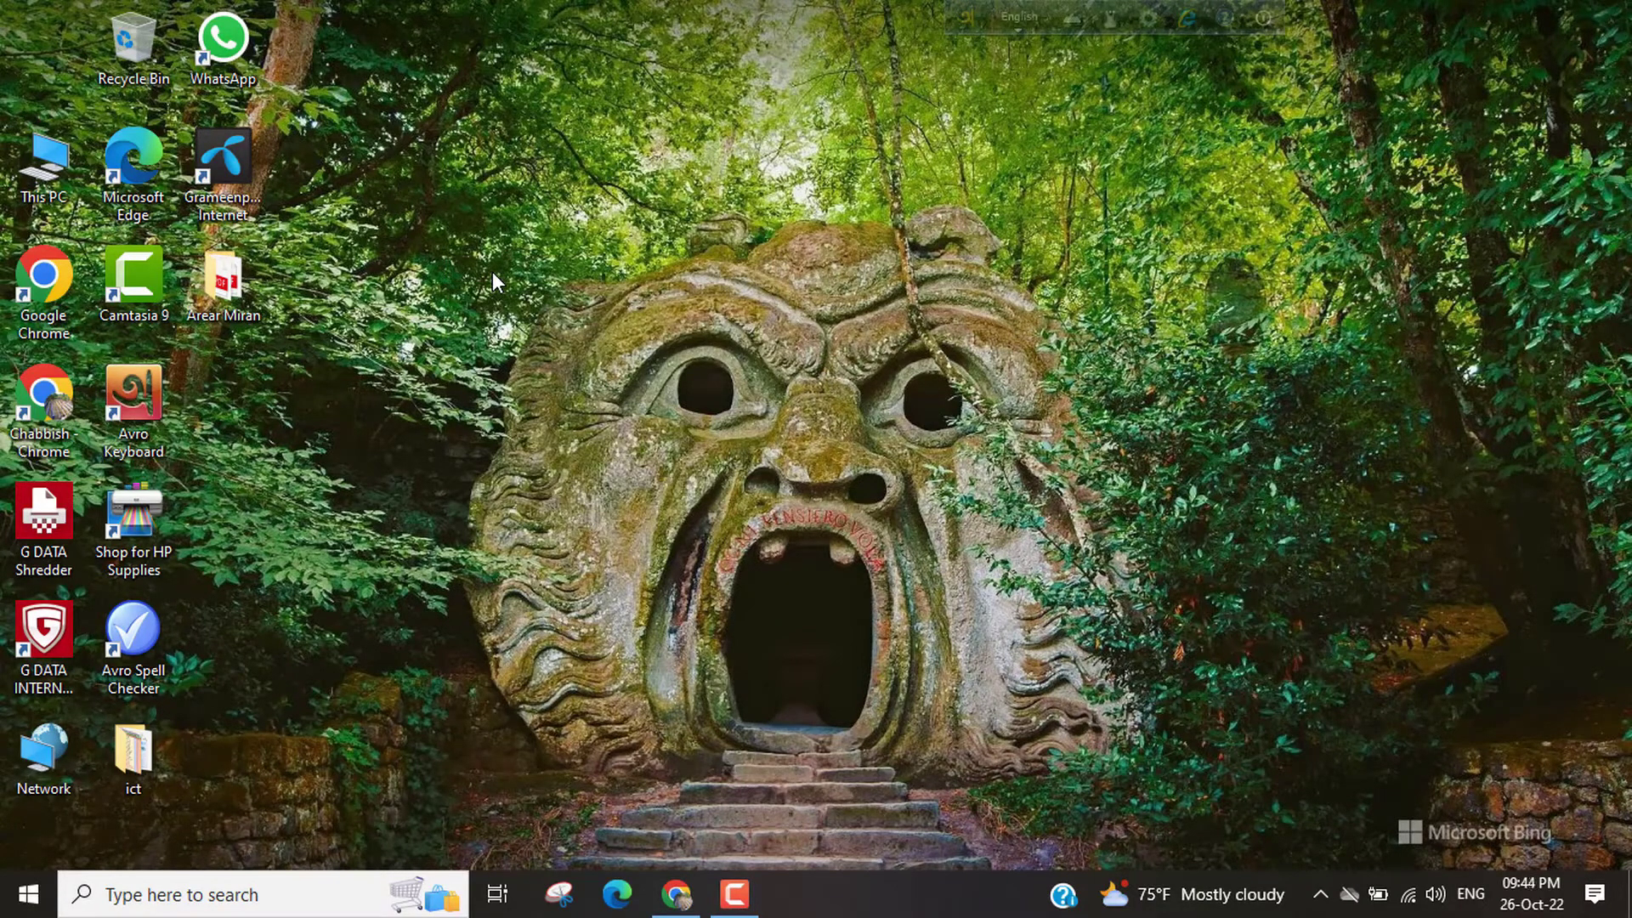
{"action": "right_click", "coordinate": [444, 193]}
{"action": "left_click", "coordinate": [479, 276]}
{"action": "right_click", "coordinate": [428, 187]}
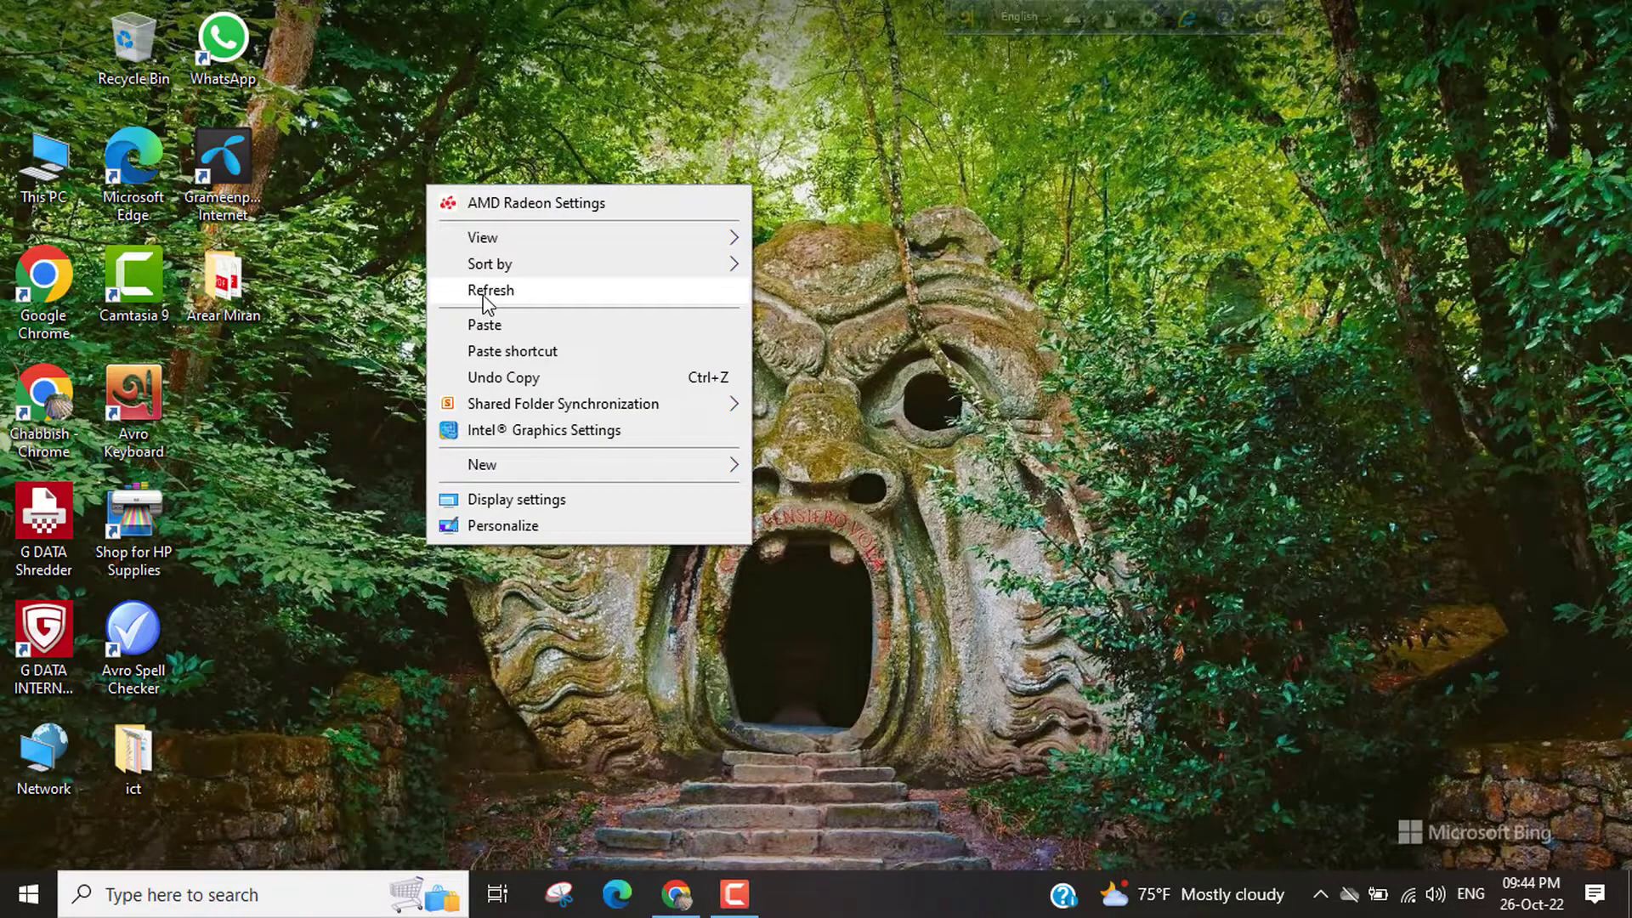
{"action": "left_click", "coordinate": [485, 294]}
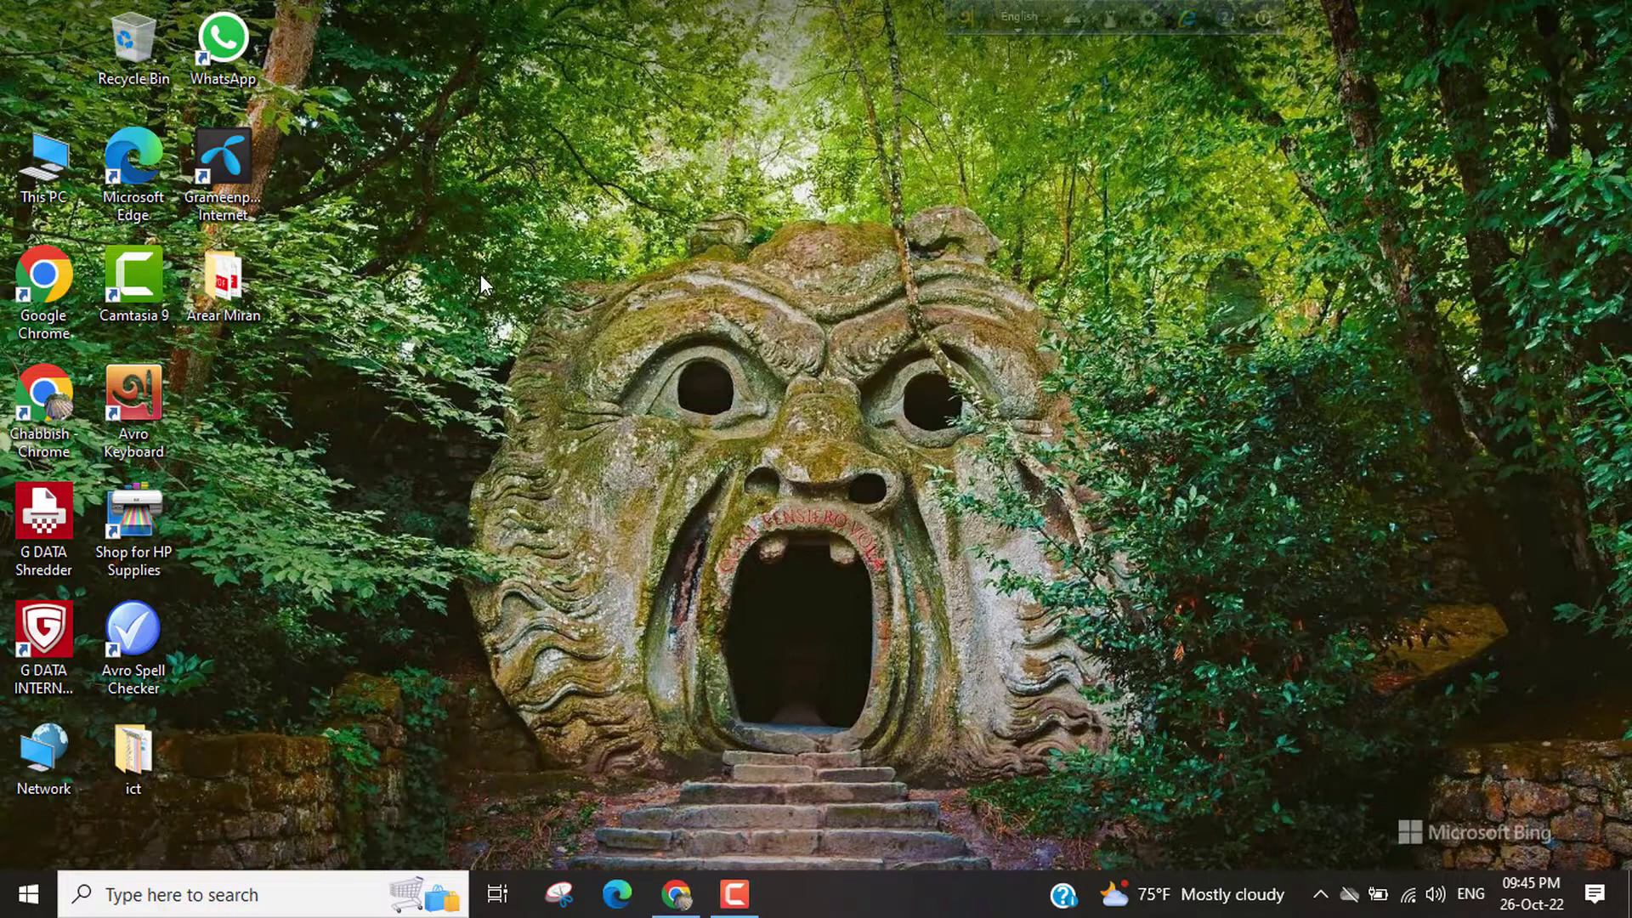
Switch to Google Chrome, load emis.gov.bd and go to the site's login page
{"action": "left_click", "coordinate": [676, 892]}
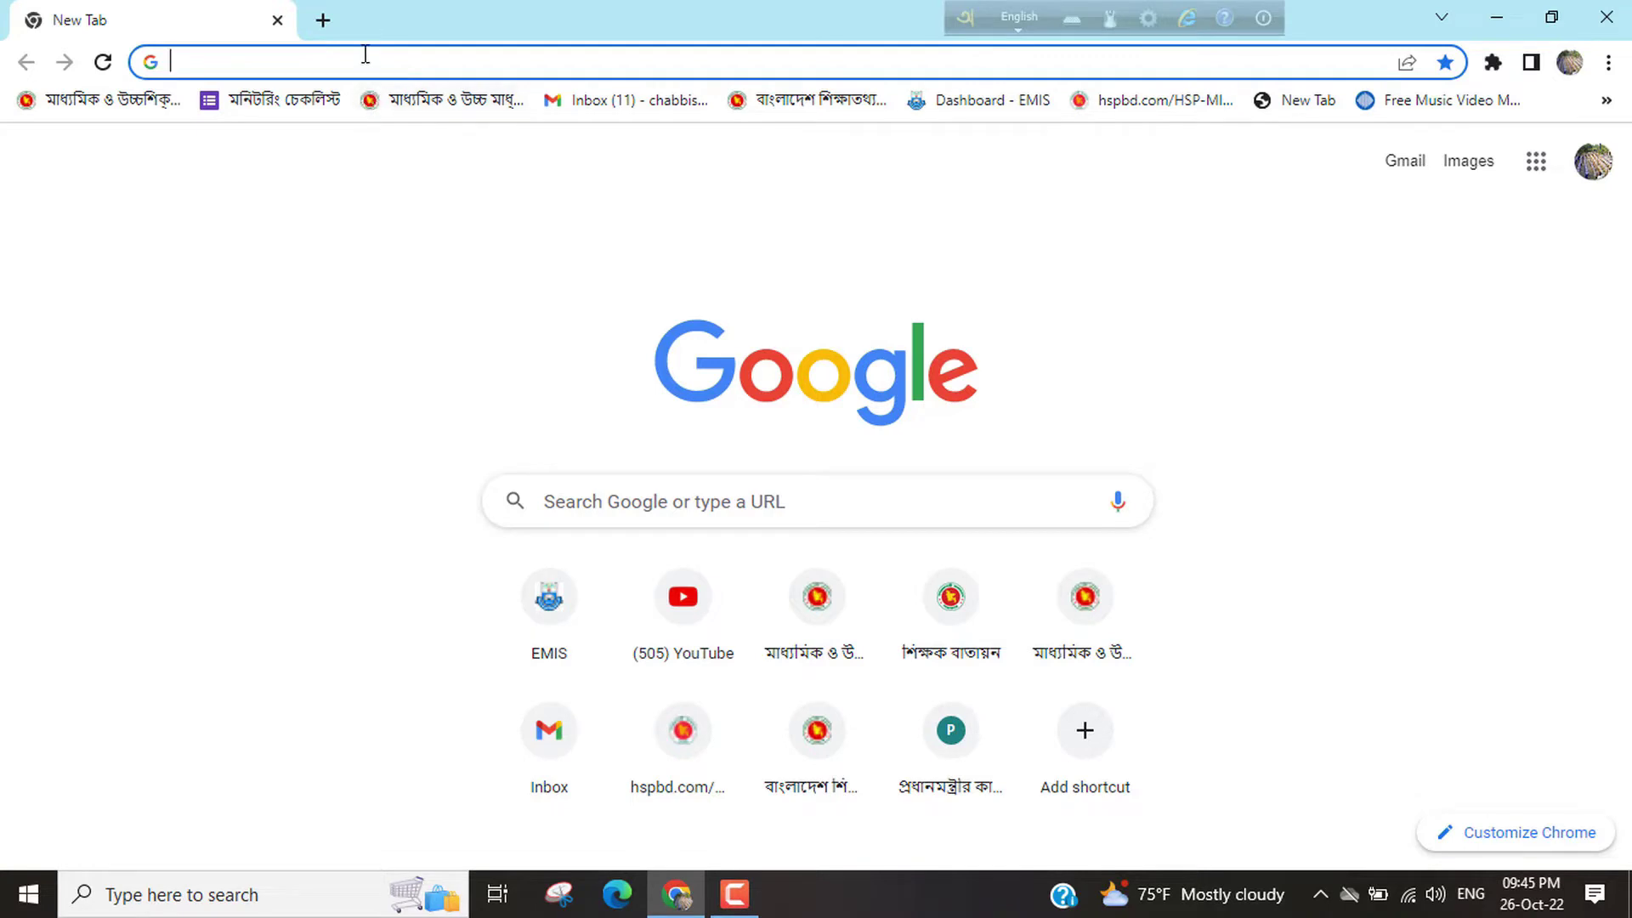
{"action": "type", "text": "emis.gov.bd"}
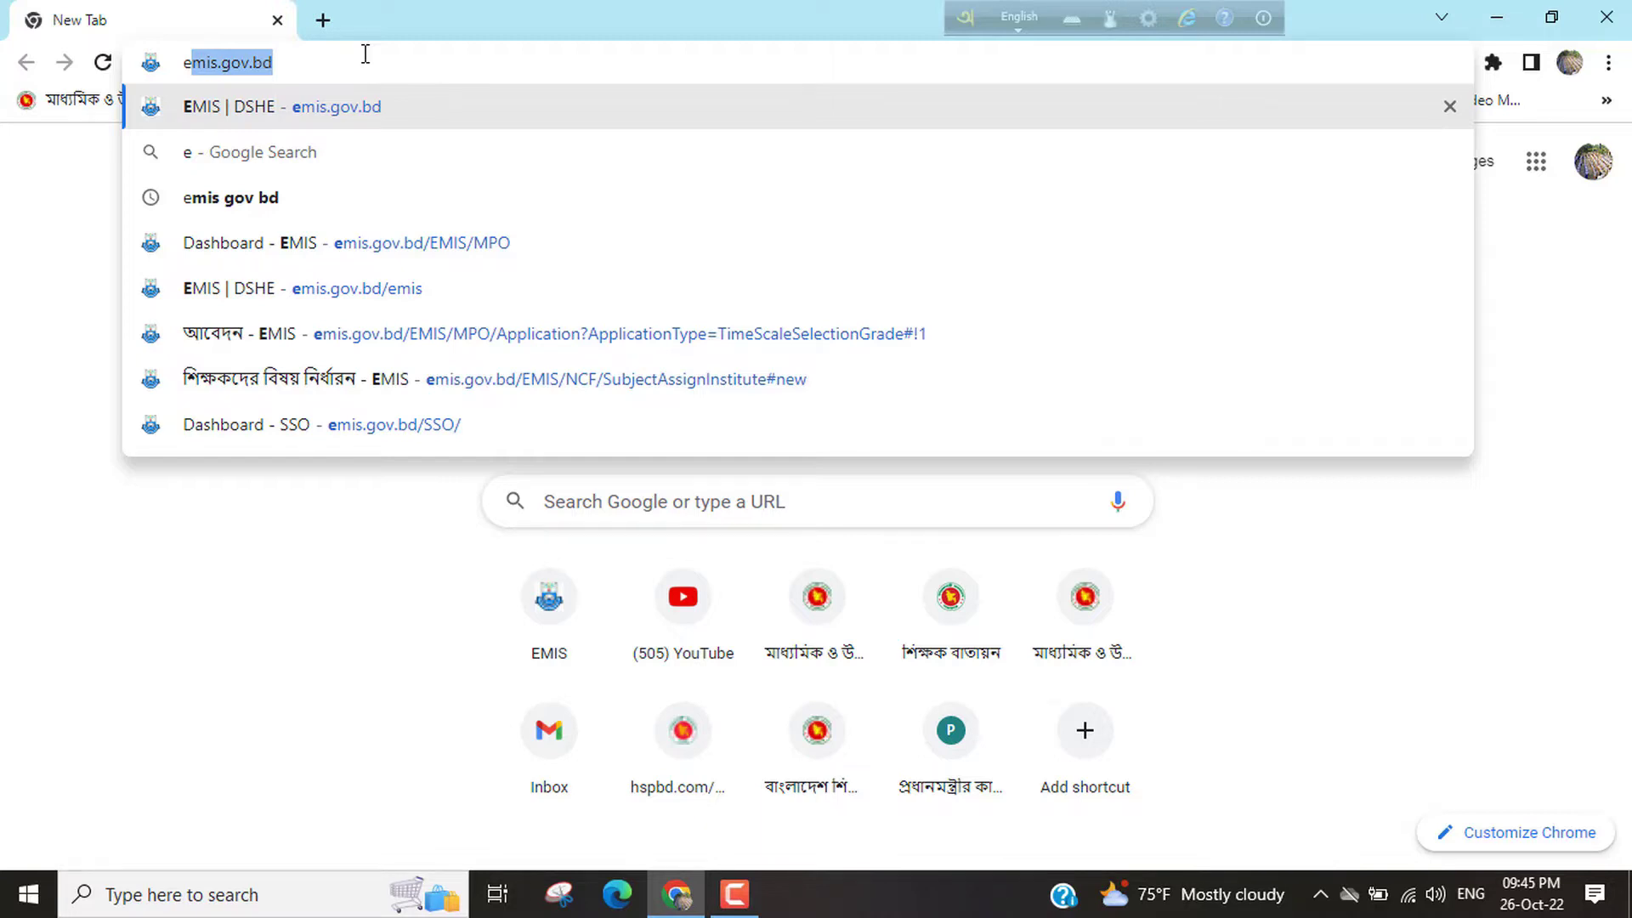
{"action": "key", "text": "Return"}
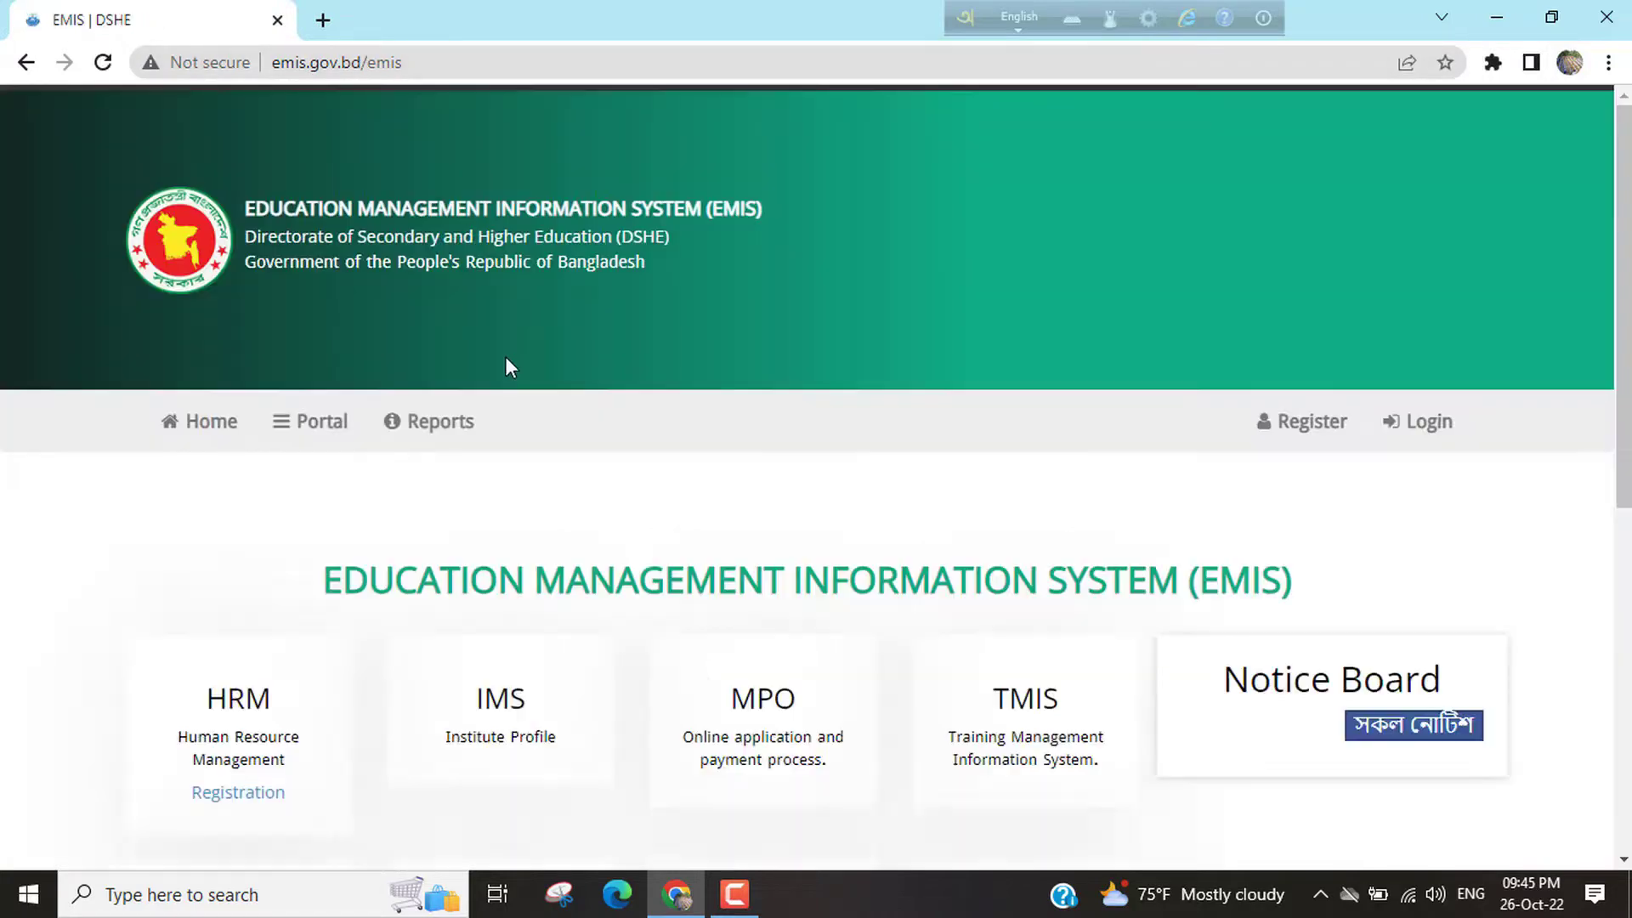
{"action": "scroll", "coordinate": [579, 433], "scroll_direction": "down", "scroll_amount": 3}
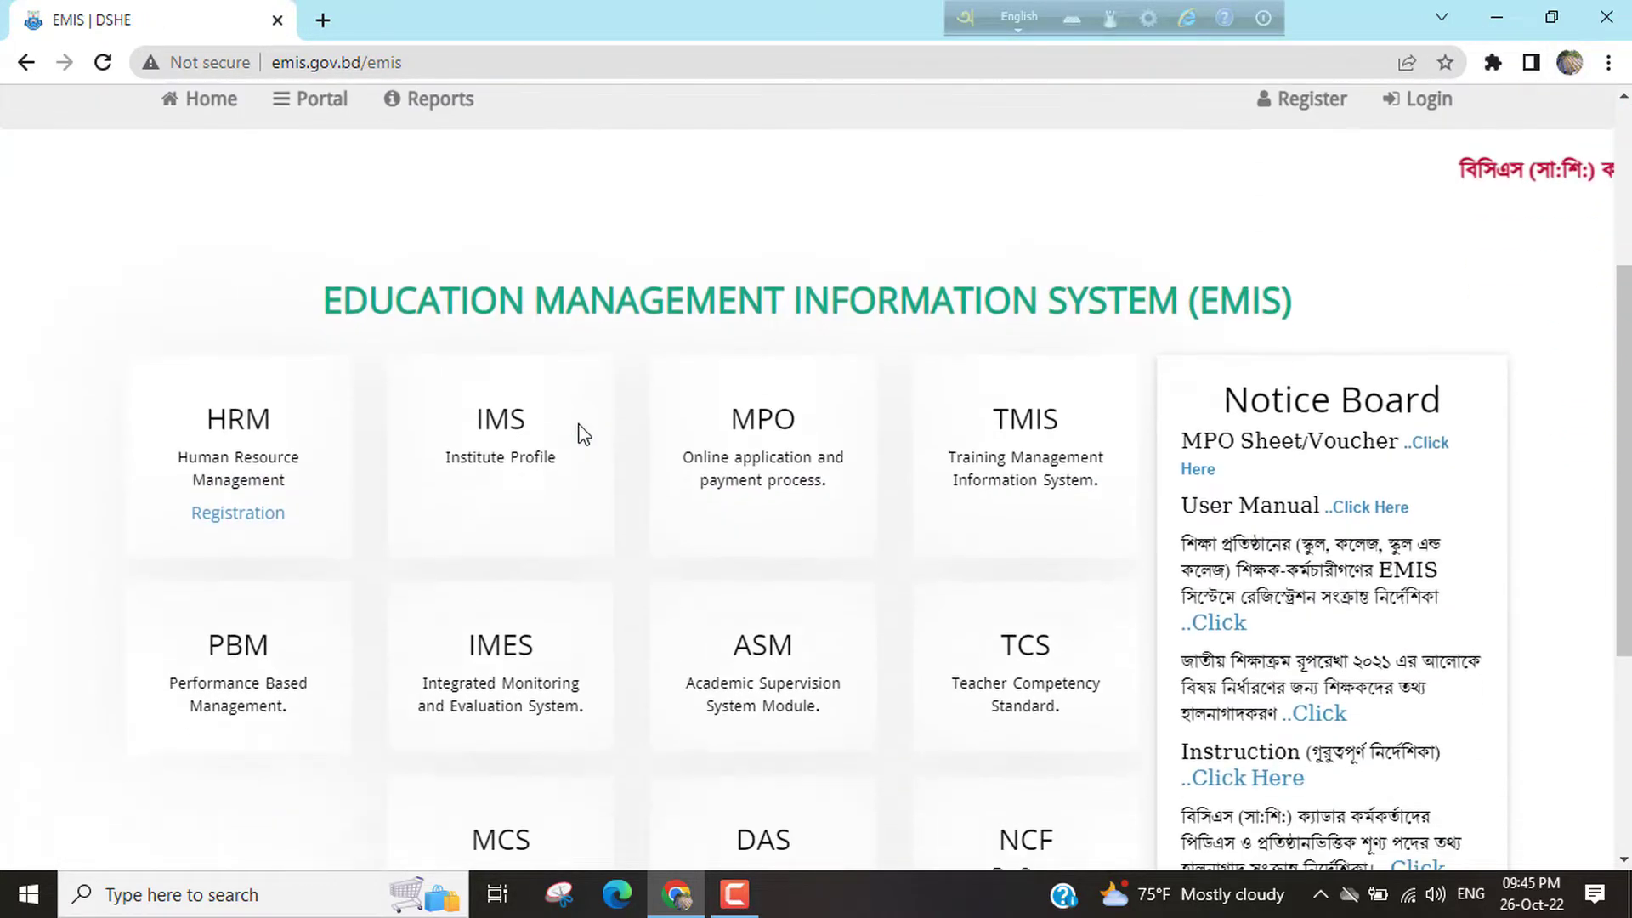
{"action": "scroll", "coordinate": [586, 434], "scroll_direction": "down", "scroll_amount": 4}
{"action": "scroll", "coordinate": [761, 511], "scroll_direction": "up", "scroll_amount": 5}
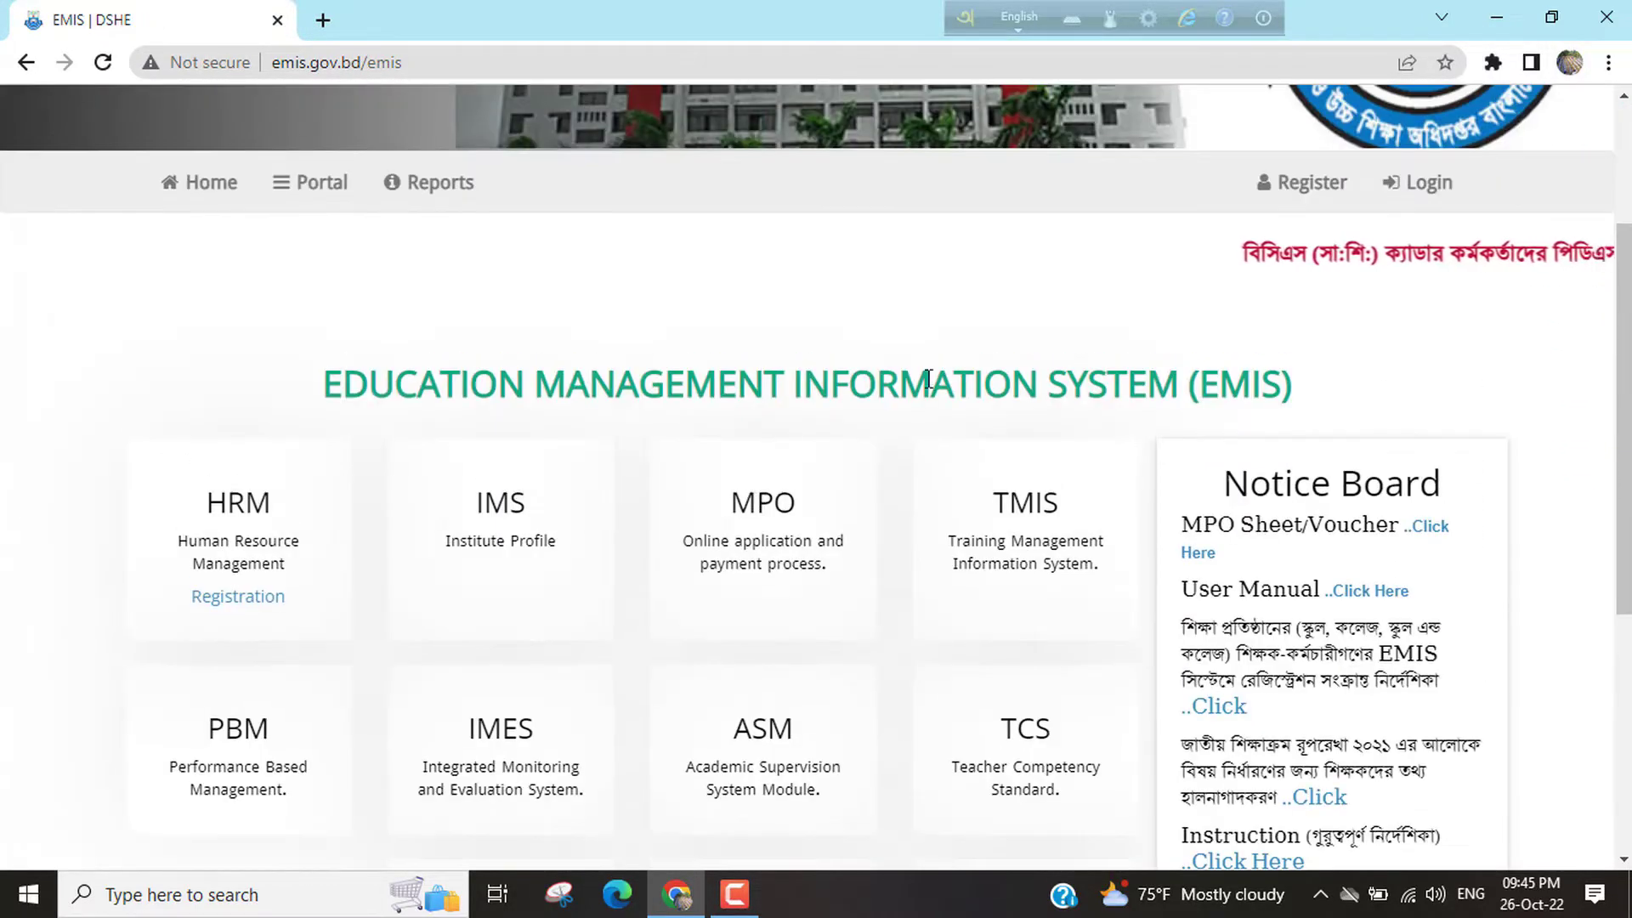
{"action": "left_click", "coordinate": [1431, 194]}
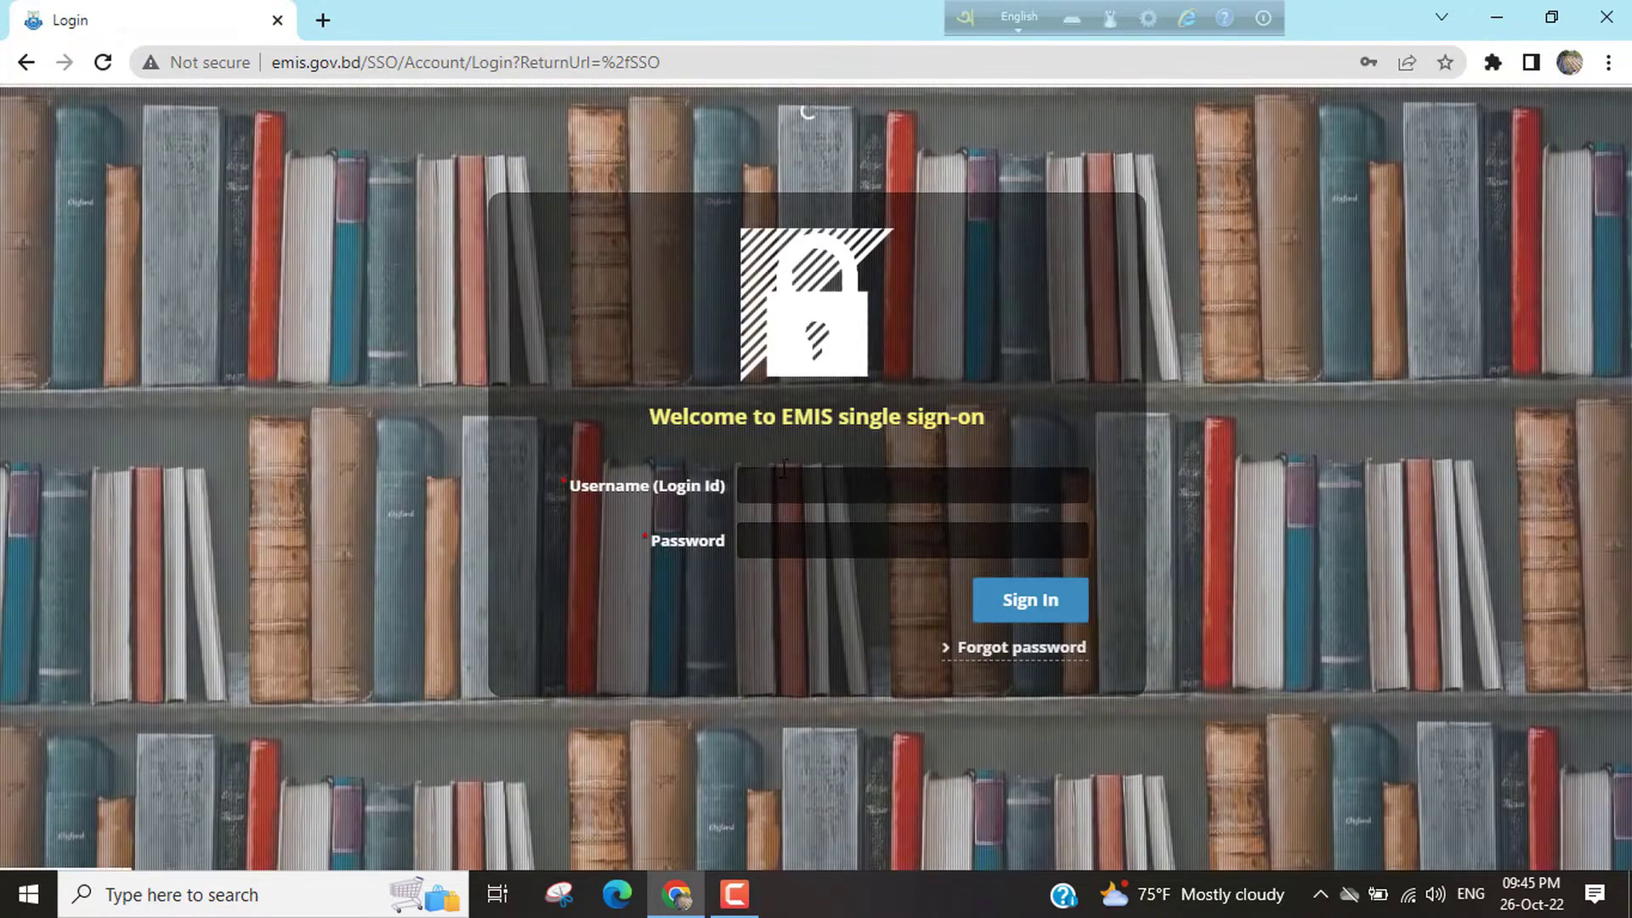
Sign in to EMIS with the saved MPO account's username and password, and open the MPO (Monthly Pay Order) module
{"action": "left_click", "coordinate": [783, 469]}
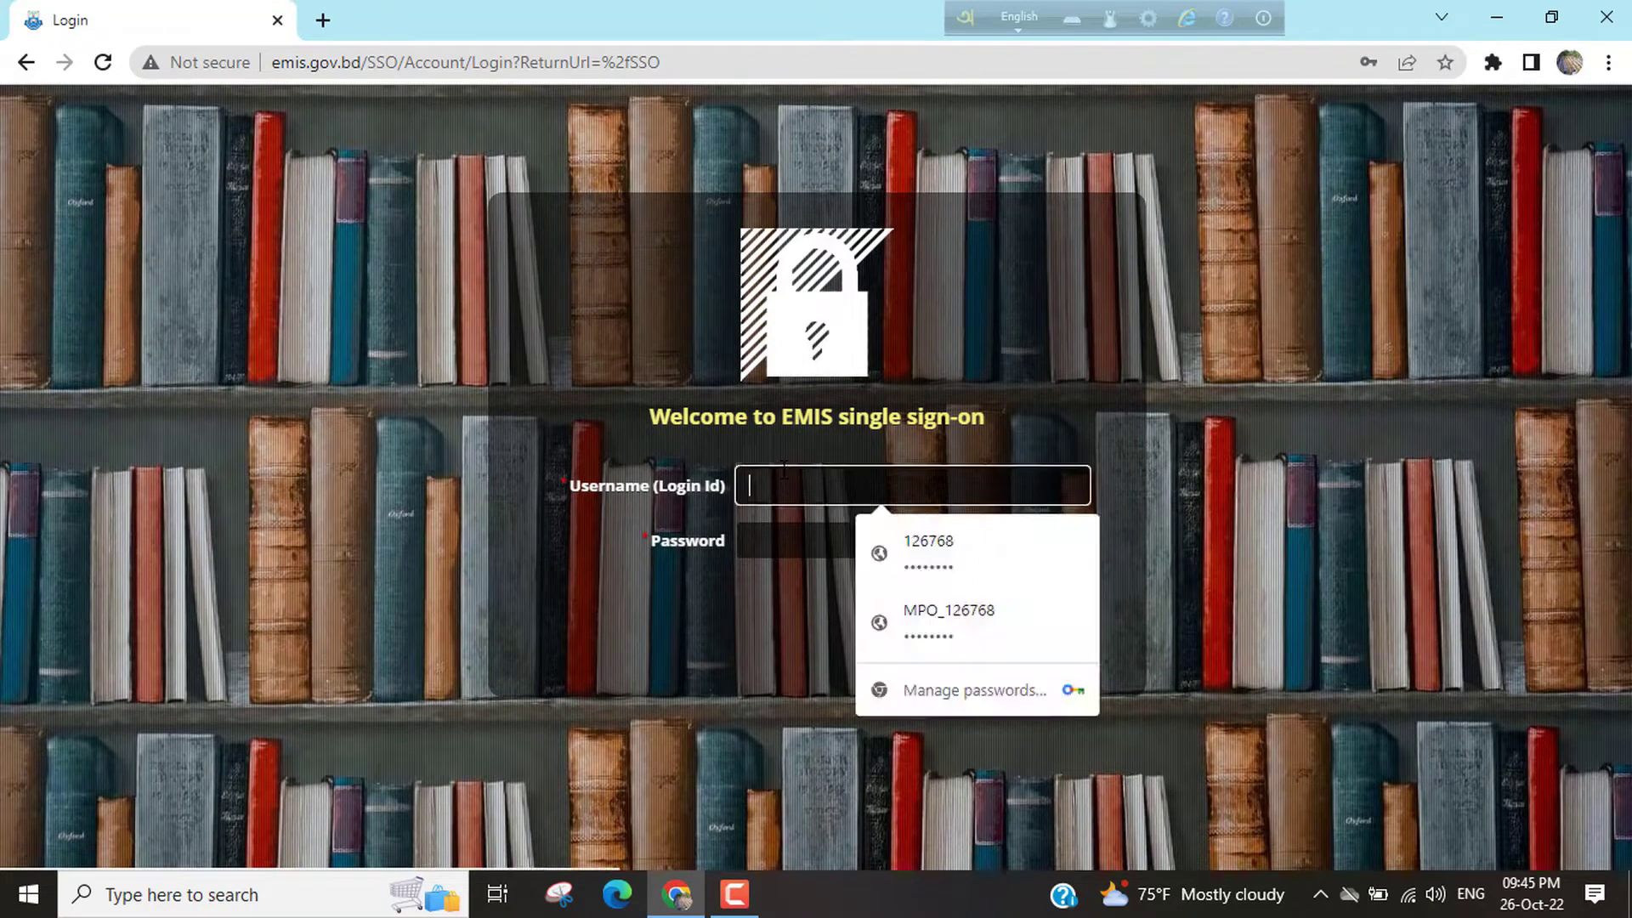
{"action": "left_click", "coordinate": [930, 617]}
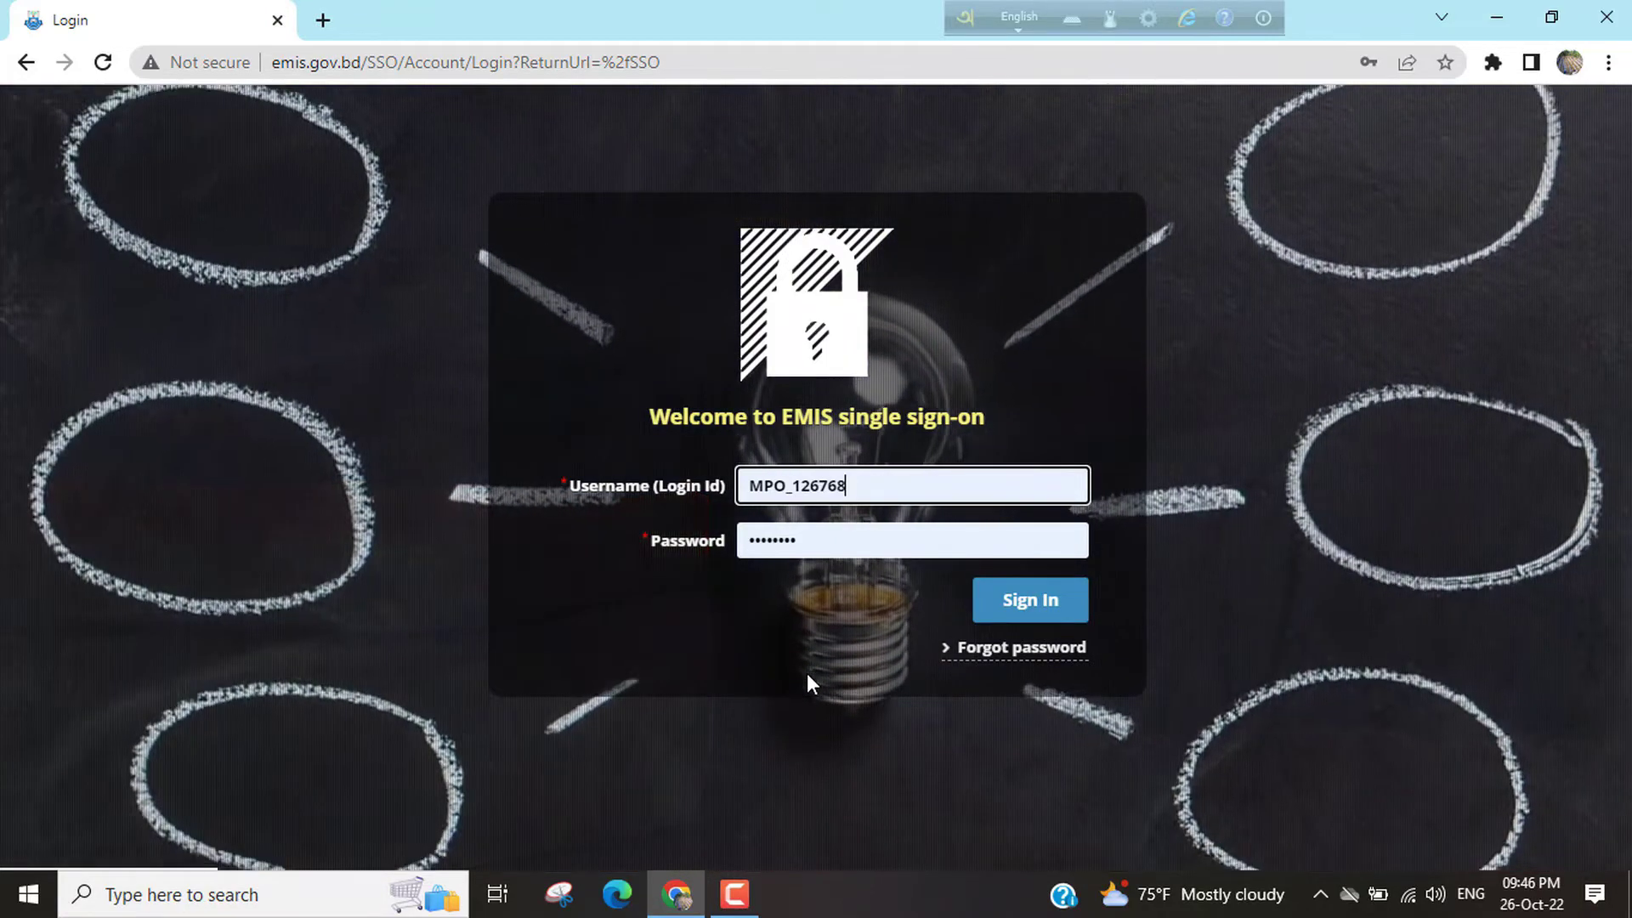
{"action": "left_click", "coordinate": [1042, 607]}
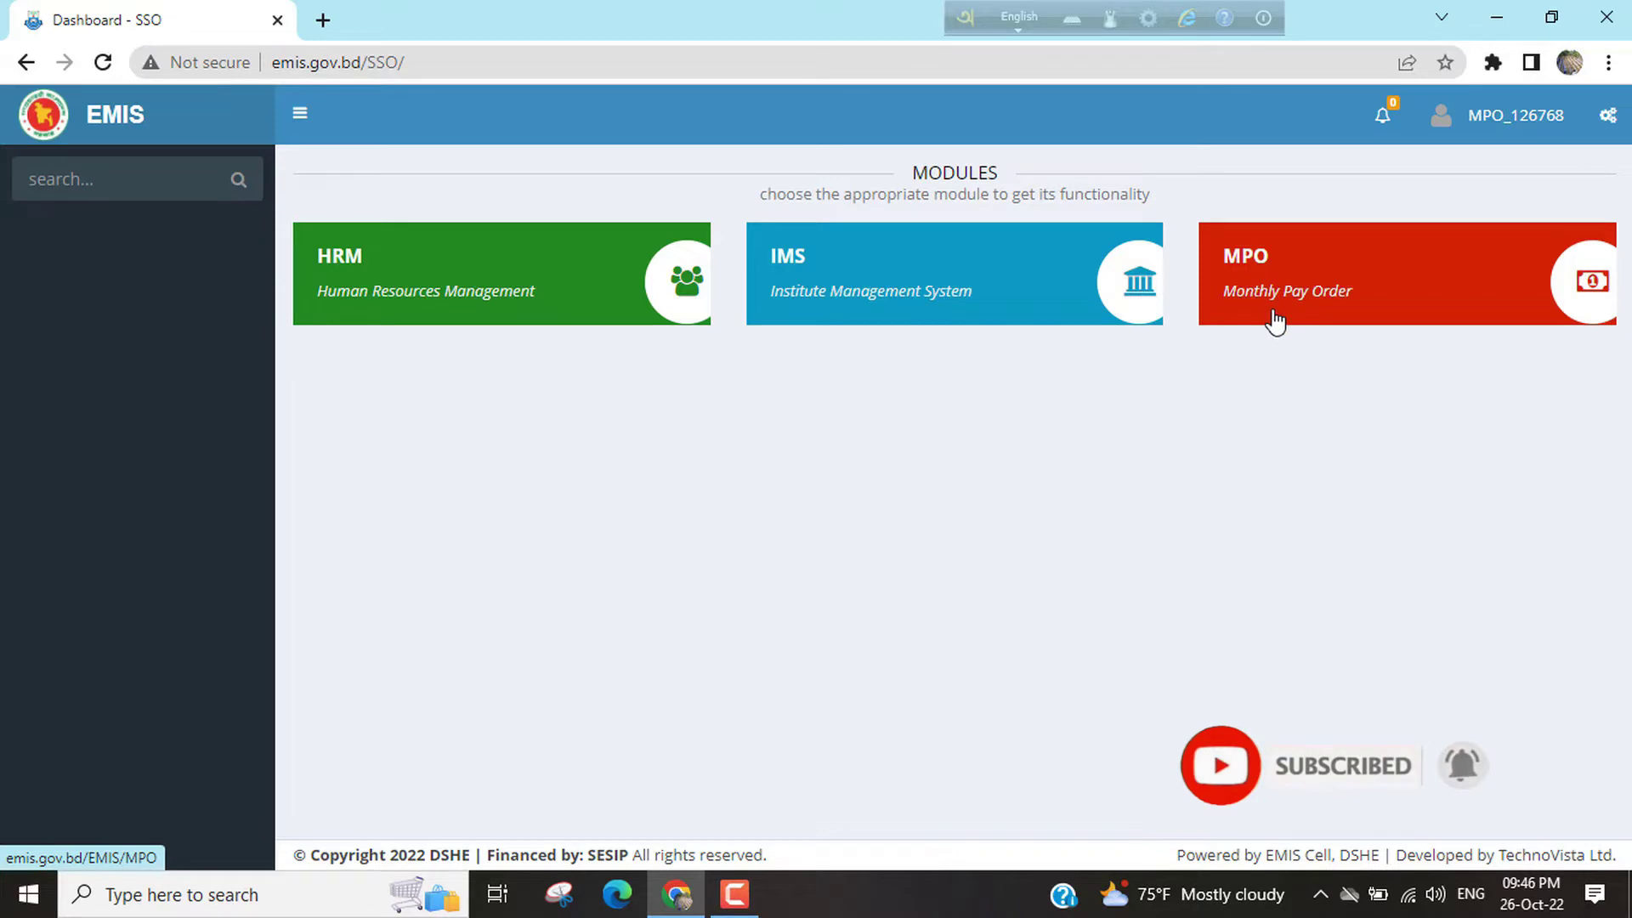
{"action": "left_click", "coordinate": [1329, 291]}
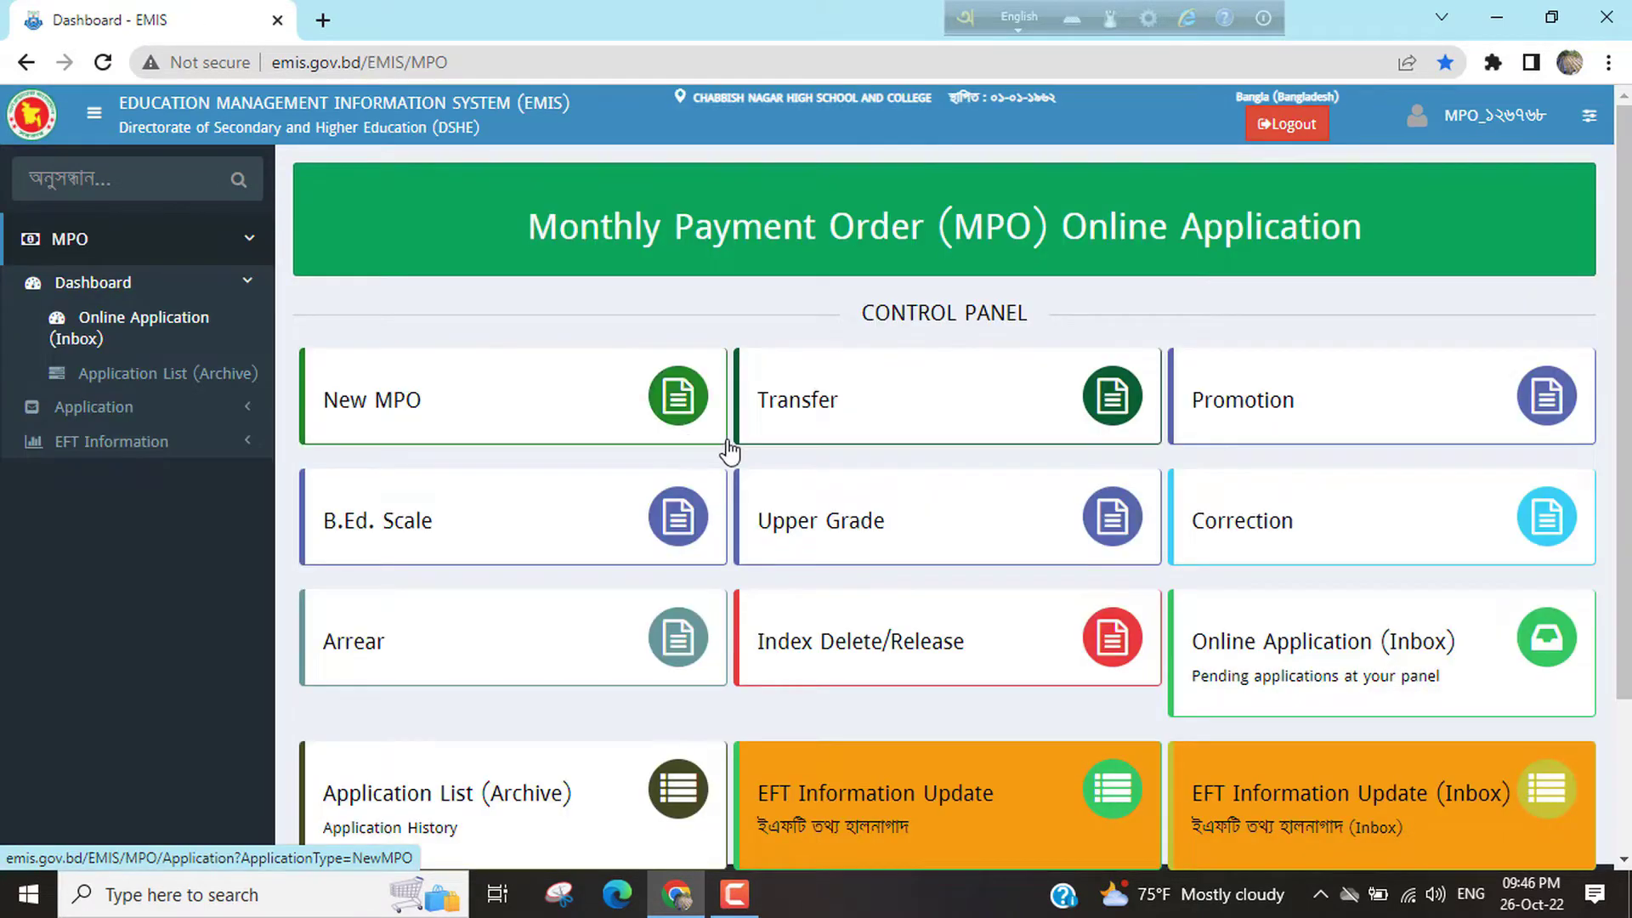
Look through the application types offered in the MPO Online Application control panel
{"action": "scroll", "coordinate": [714, 449], "scroll_direction": "down", "scroll_amount": 2}
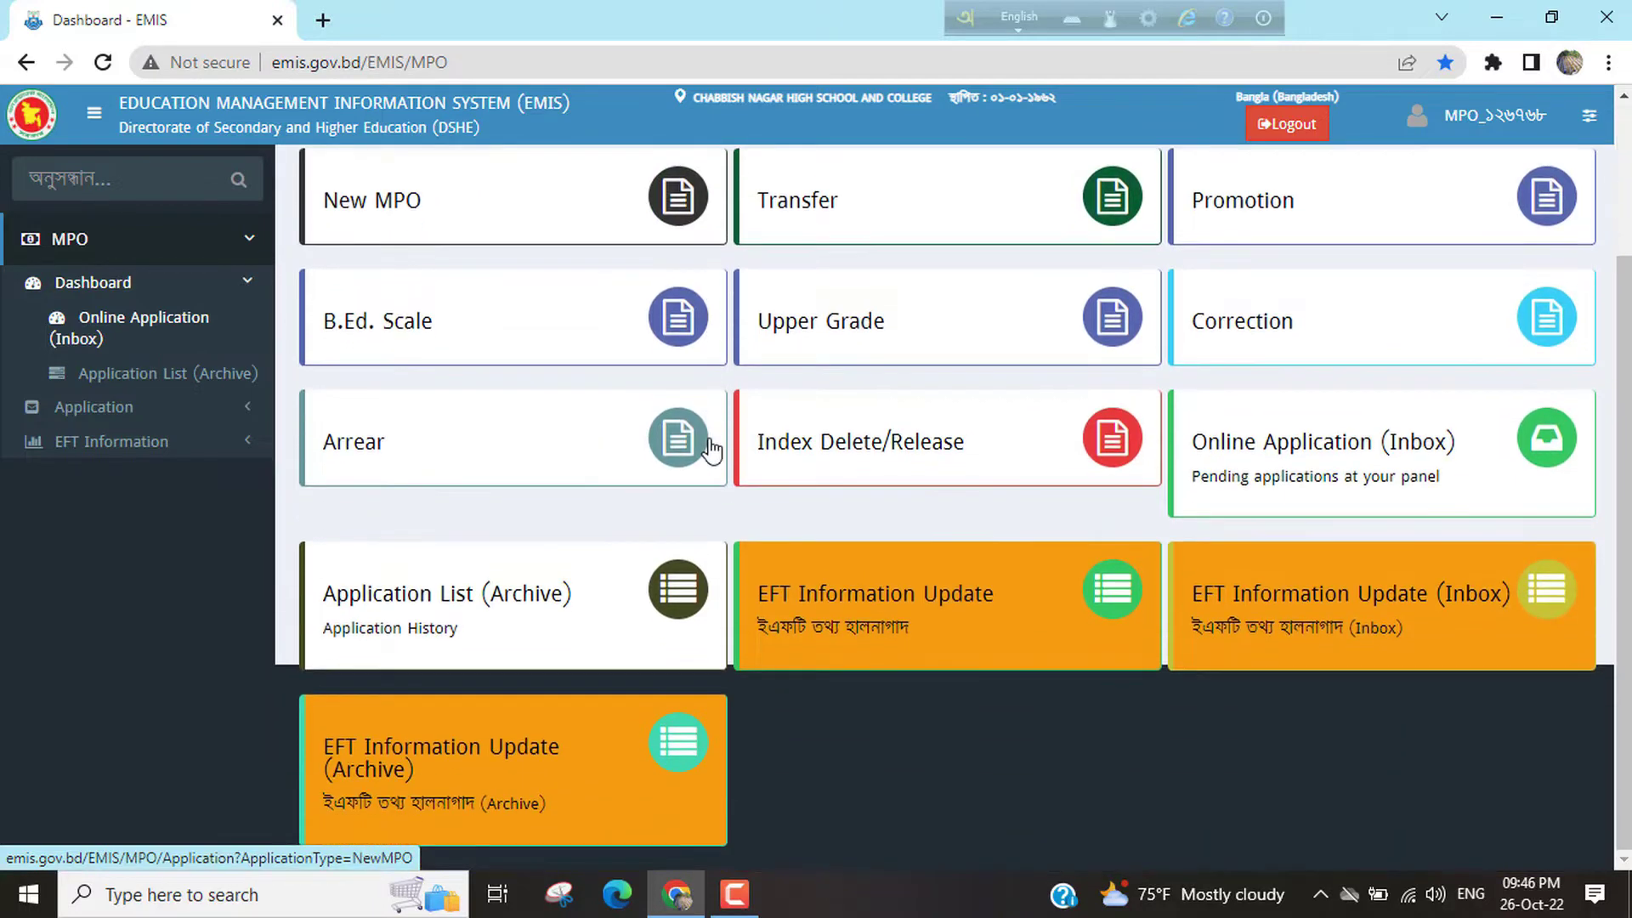
{"action": "scroll", "coordinate": [770, 464], "scroll_direction": "up", "scroll_amount": 1}
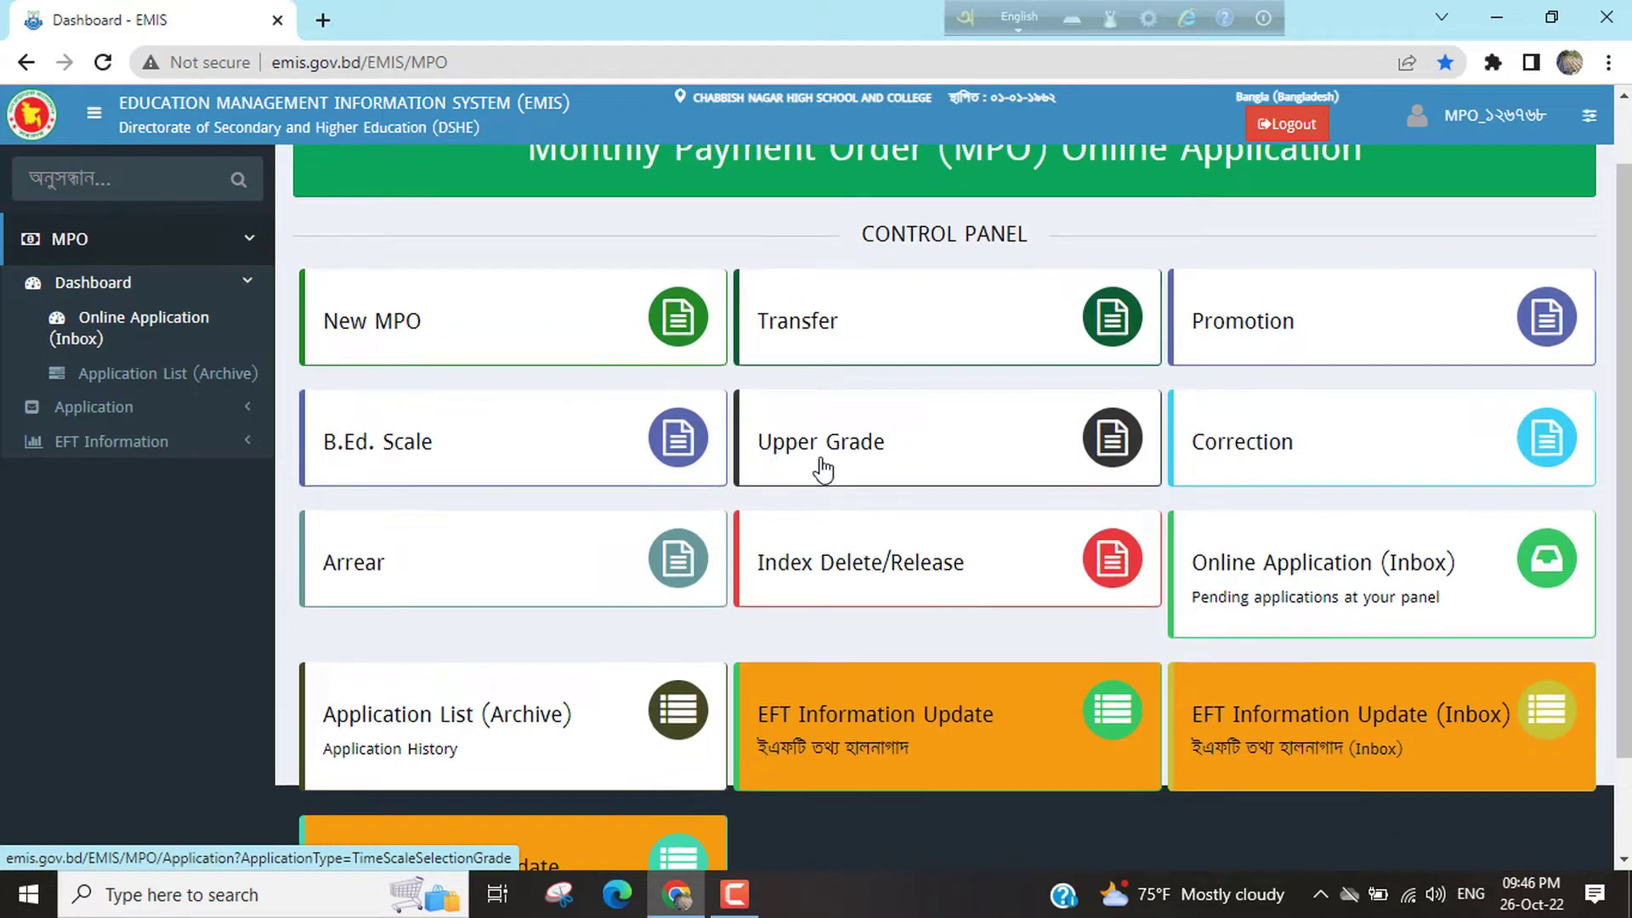
{"action": "scroll", "coordinate": [823, 468], "scroll_direction": "up", "scroll_amount": 1}
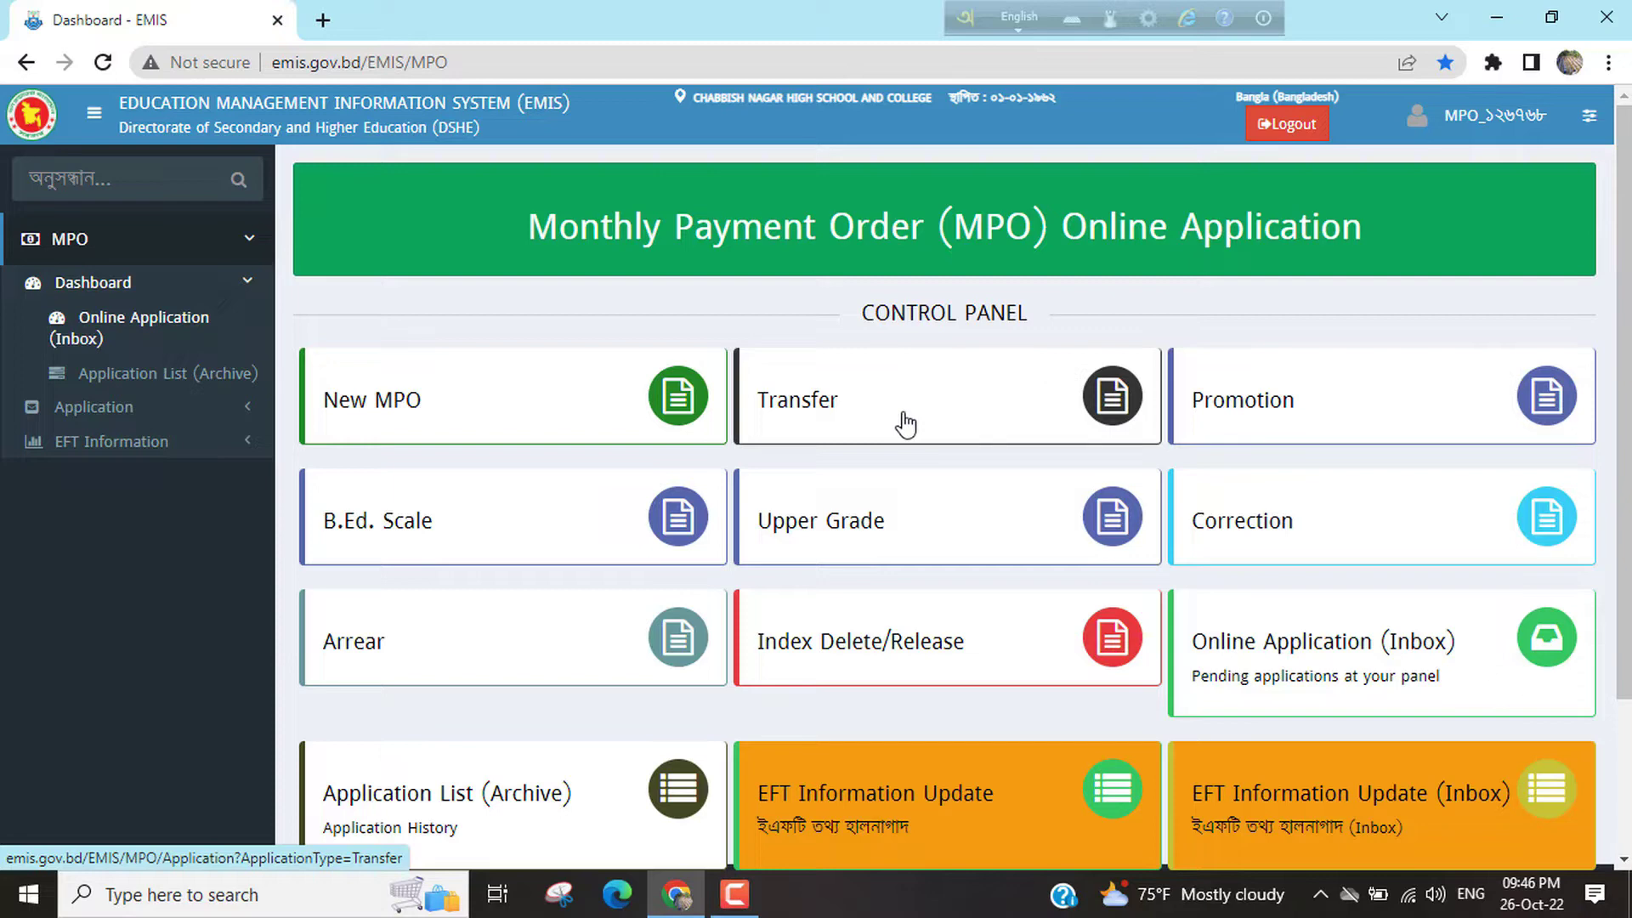
{"action": "scroll", "coordinate": [906, 422], "scroll_direction": "down", "scroll_amount": 3}
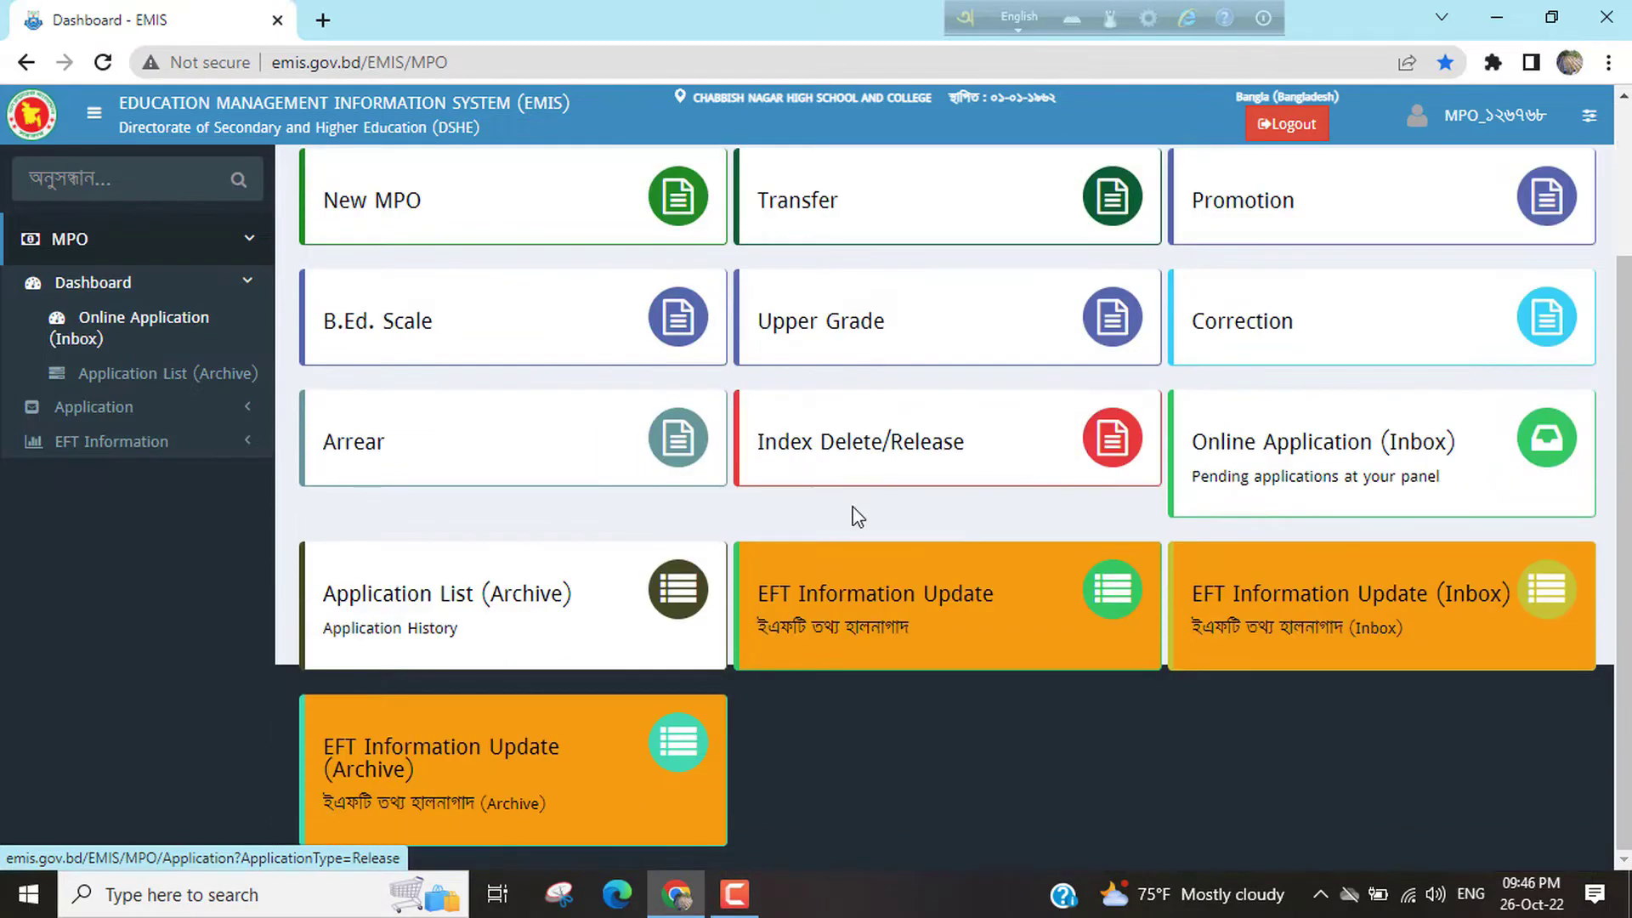
{"action": "scroll", "coordinate": [860, 513], "scroll_direction": "up", "scroll_amount": 2}
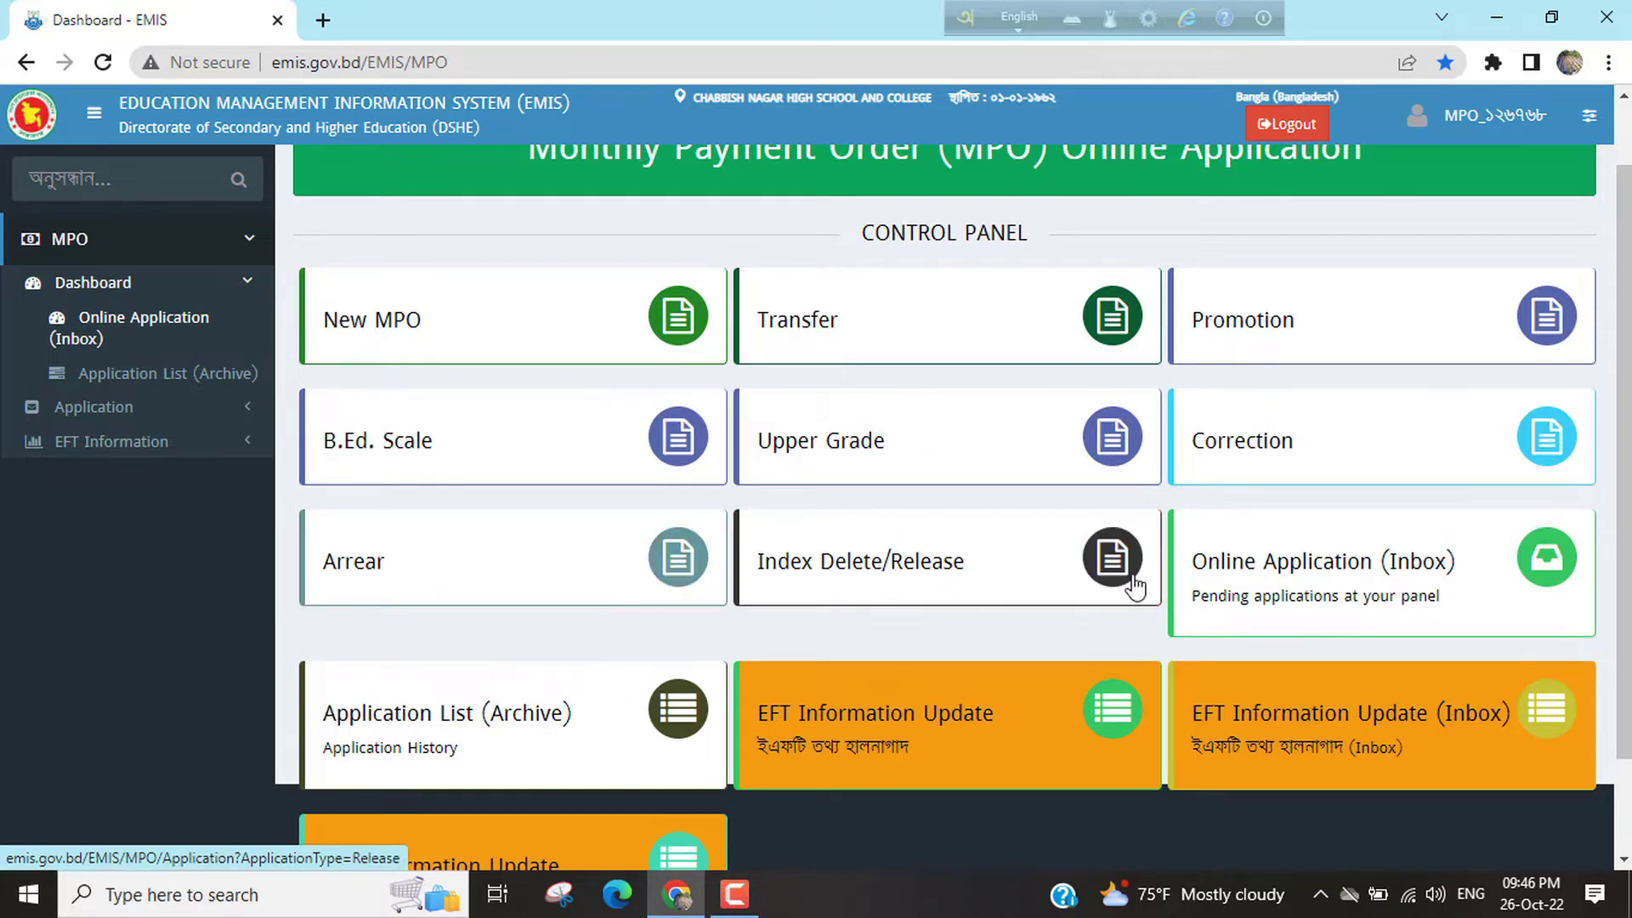
{"action": "scroll", "coordinate": [845, 641], "scroll_direction": "down", "scroll_amount": 1}
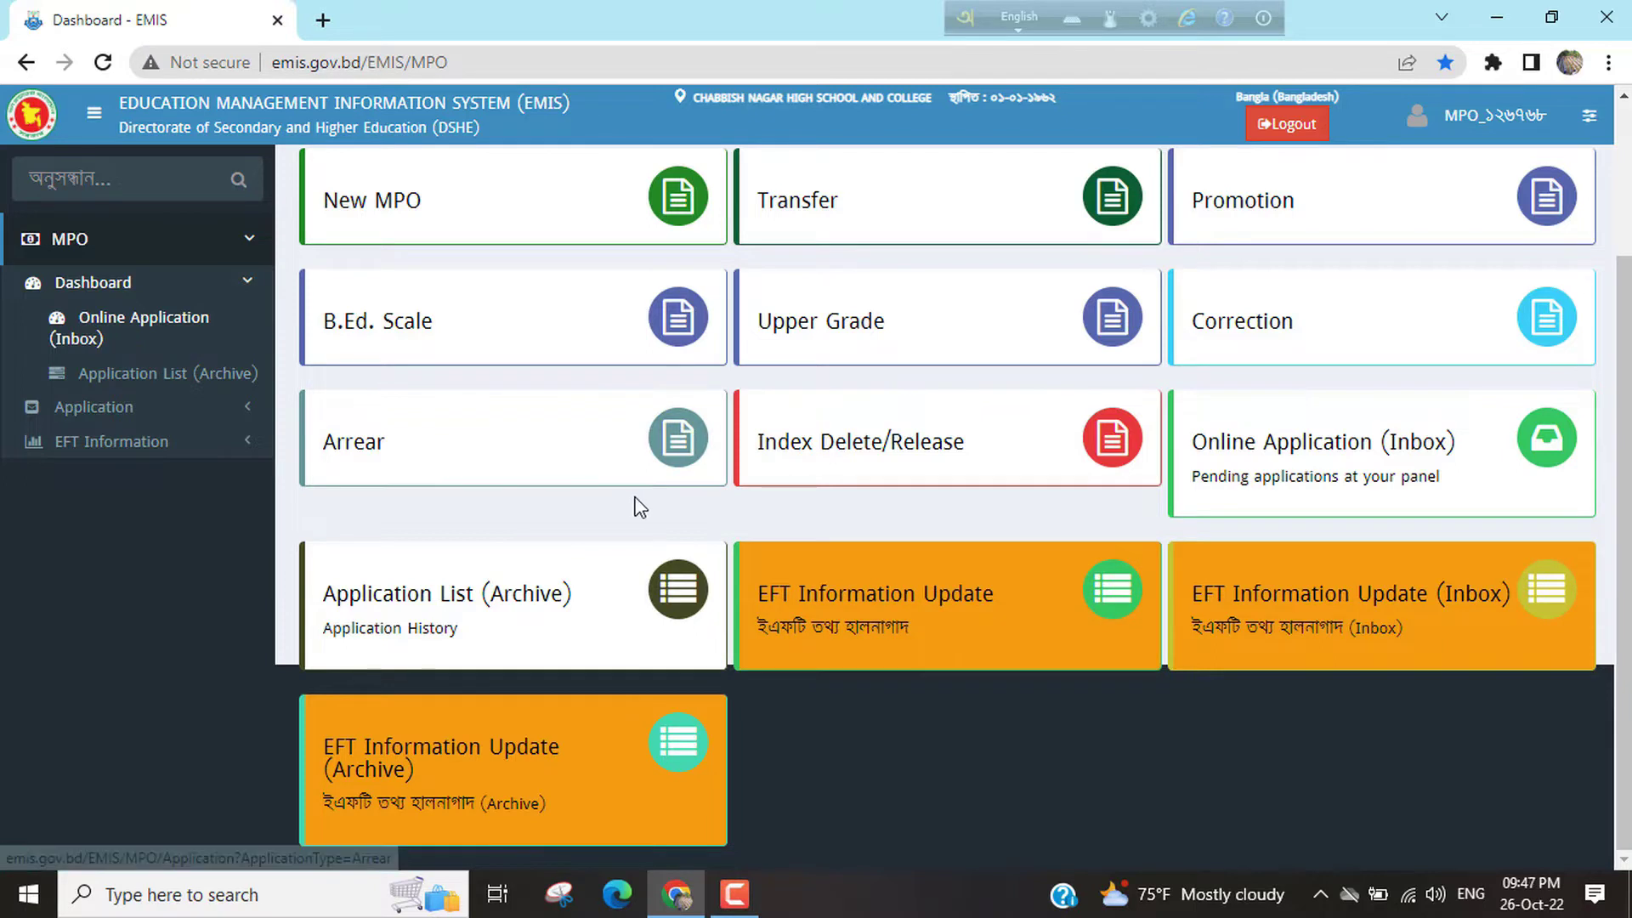
{"action": "scroll", "coordinate": [629, 507], "scroll_direction": "up", "scroll_amount": 1}
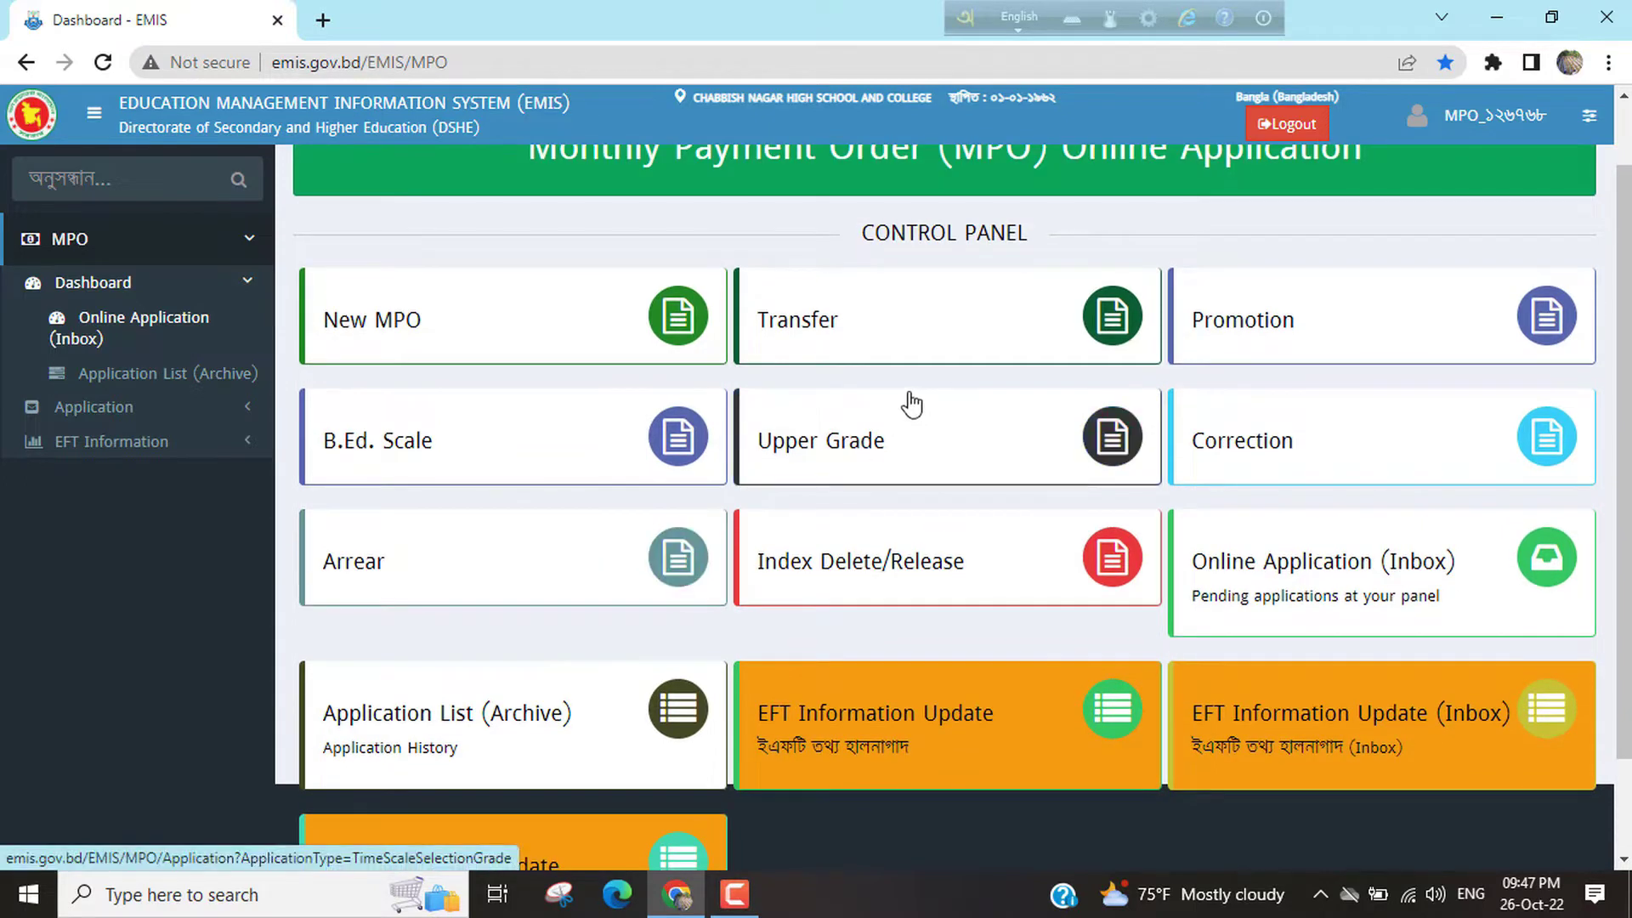
{"action": "scroll", "coordinate": [907, 406], "scroll_direction": "up", "scroll_amount": 1}
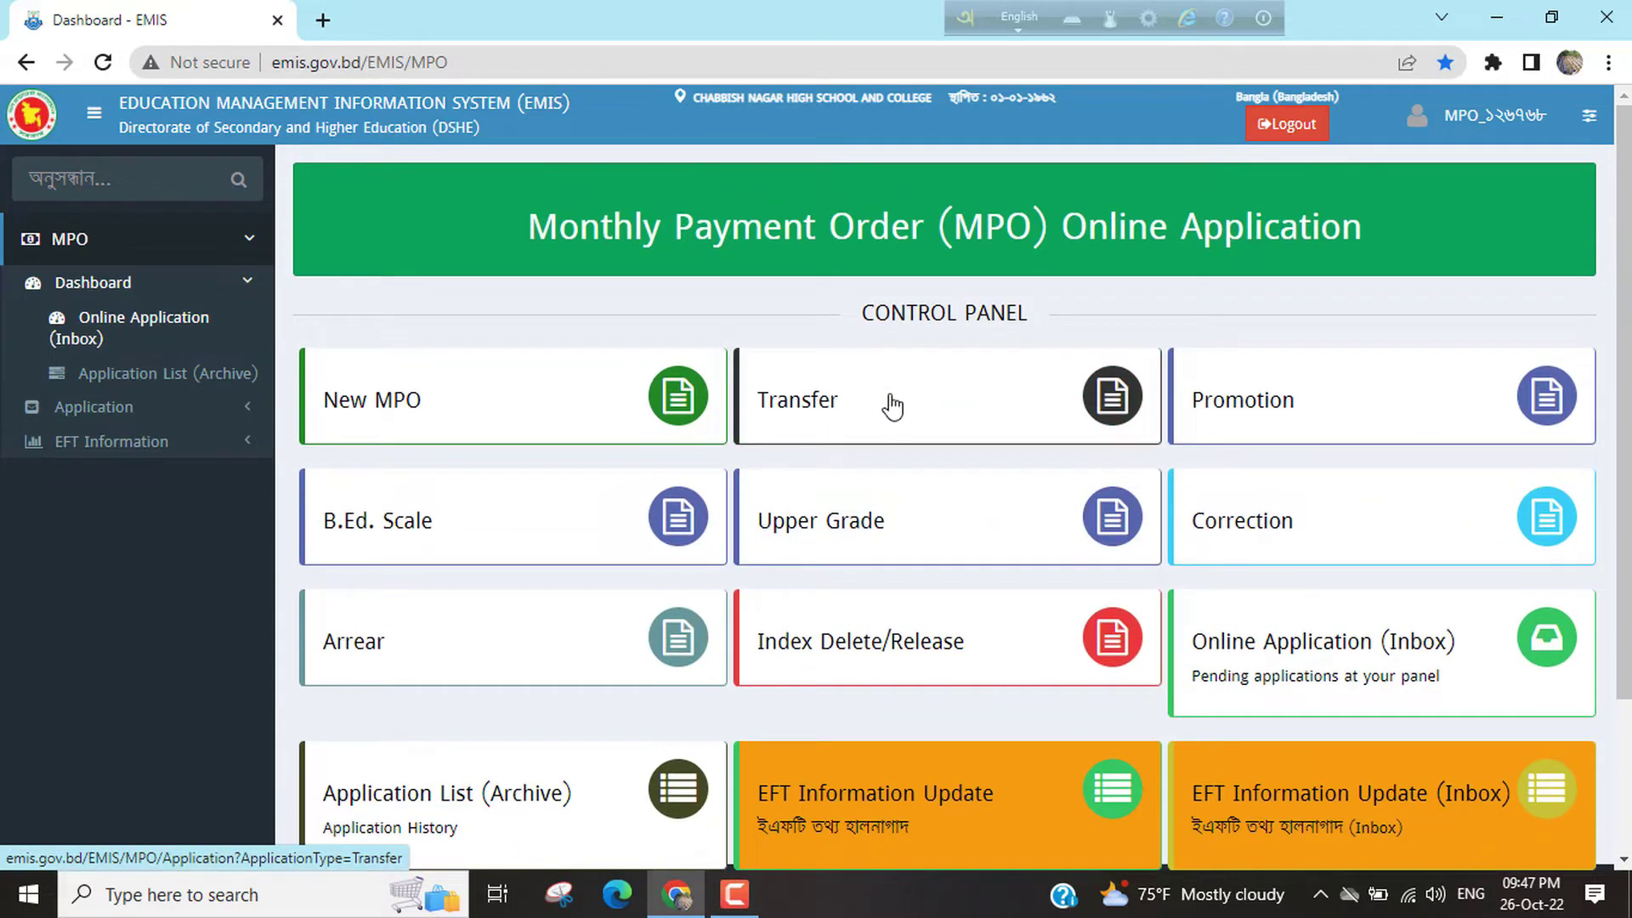
Start an Arrear application and display the list of required attachments in its step 6 (ধাপ > ৬)
{"action": "left_click", "coordinate": [385, 653]}
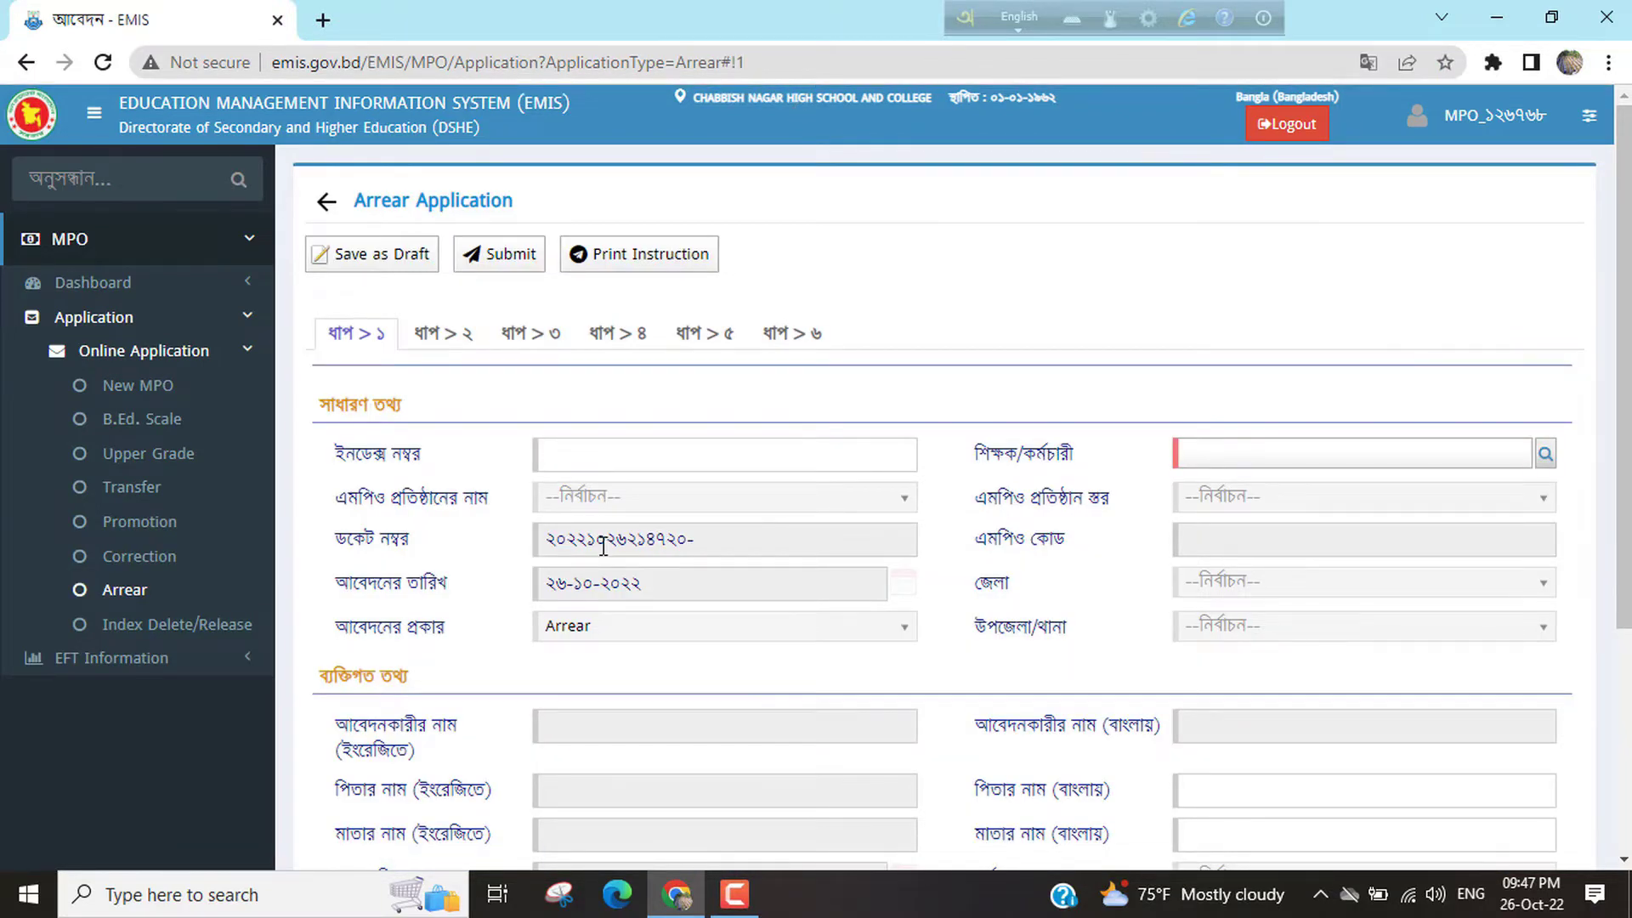
{"action": "scroll", "coordinate": [595, 510], "scroll_direction": "down", "scroll_amount": 3}
{"action": "scroll", "coordinate": [628, 590], "scroll_direction": "up", "scroll_amount": 3}
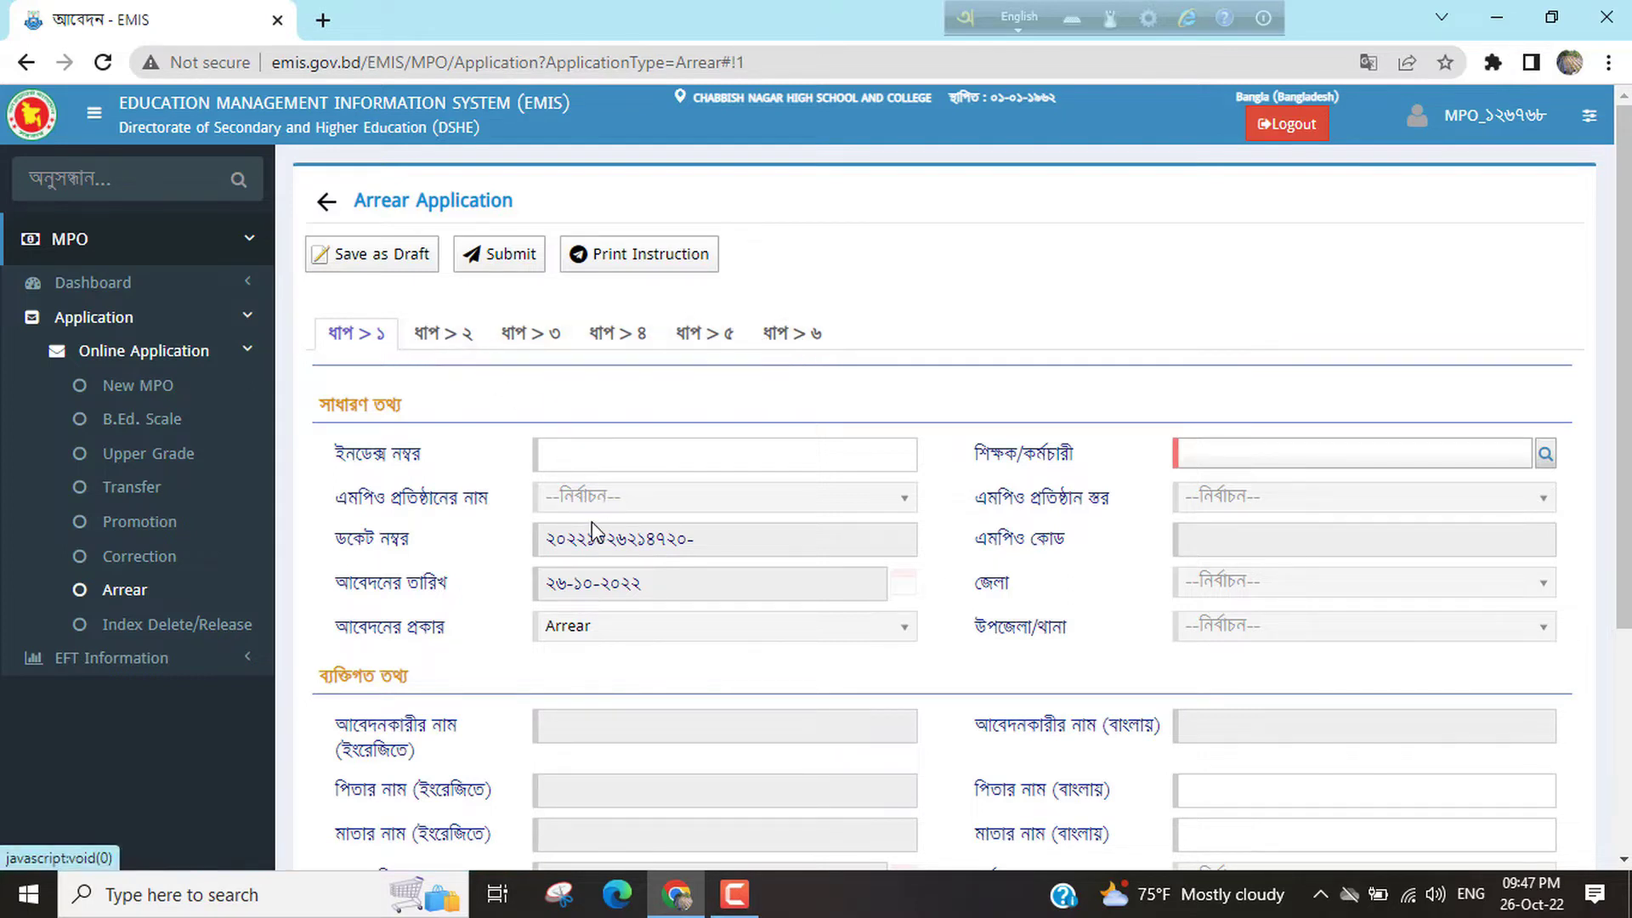
{"action": "scroll", "coordinate": [601, 539], "scroll_direction": "down", "scroll_amount": 3}
{"action": "scroll", "coordinate": [688, 504], "scroll_direction": "up", "scroll_amount": 3}
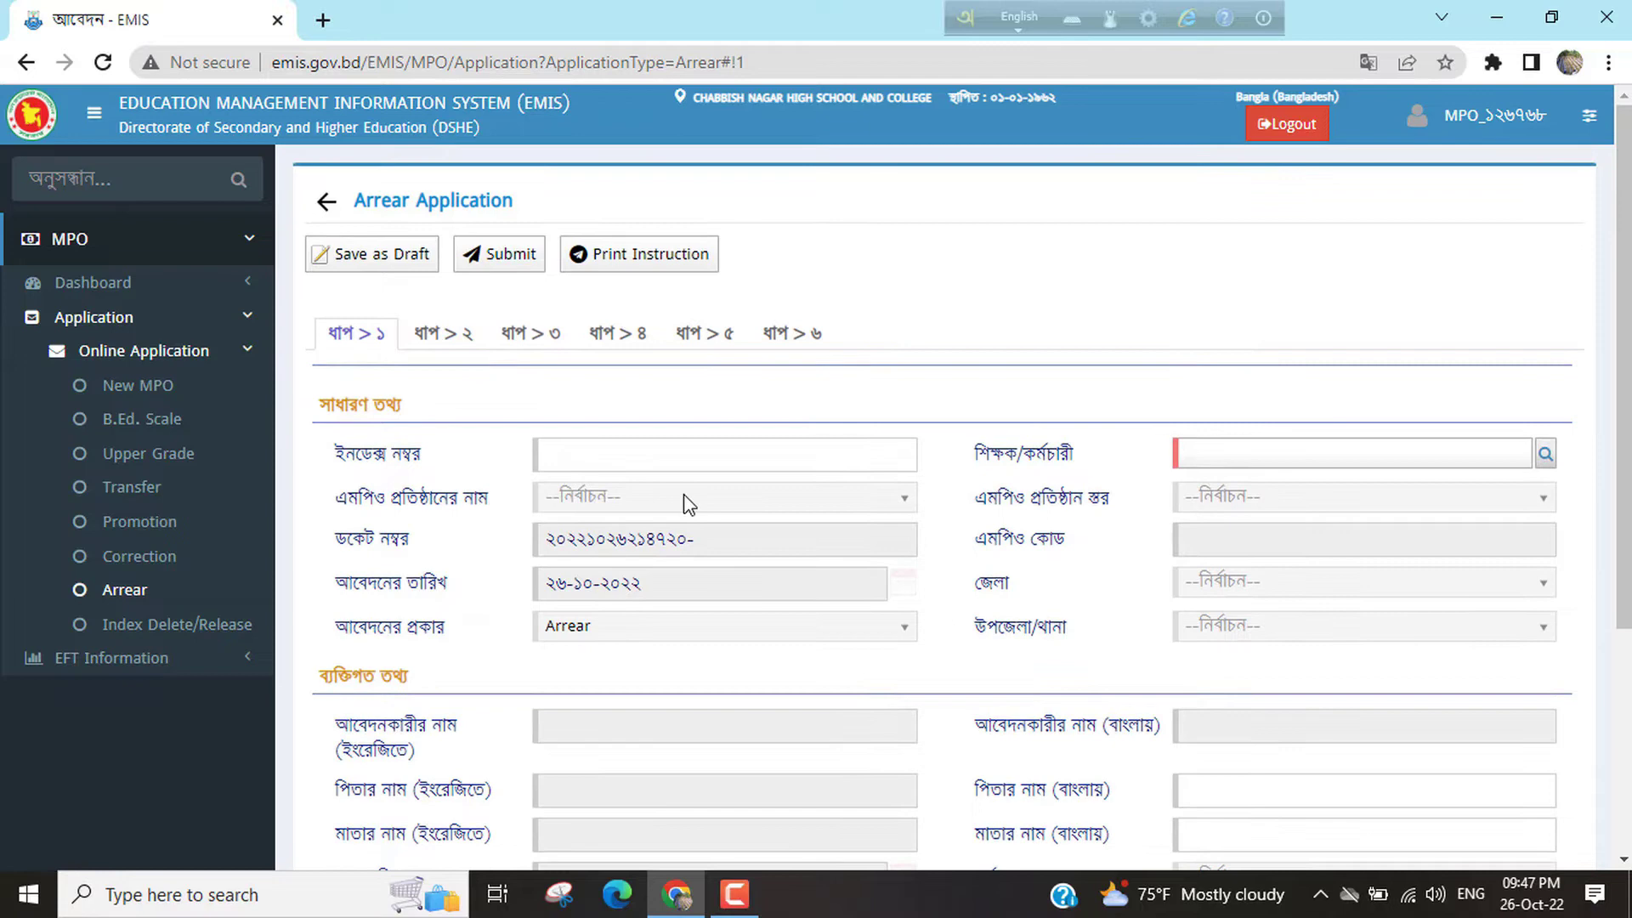
{"action": "left_click", "coordinate": [784, 340]}
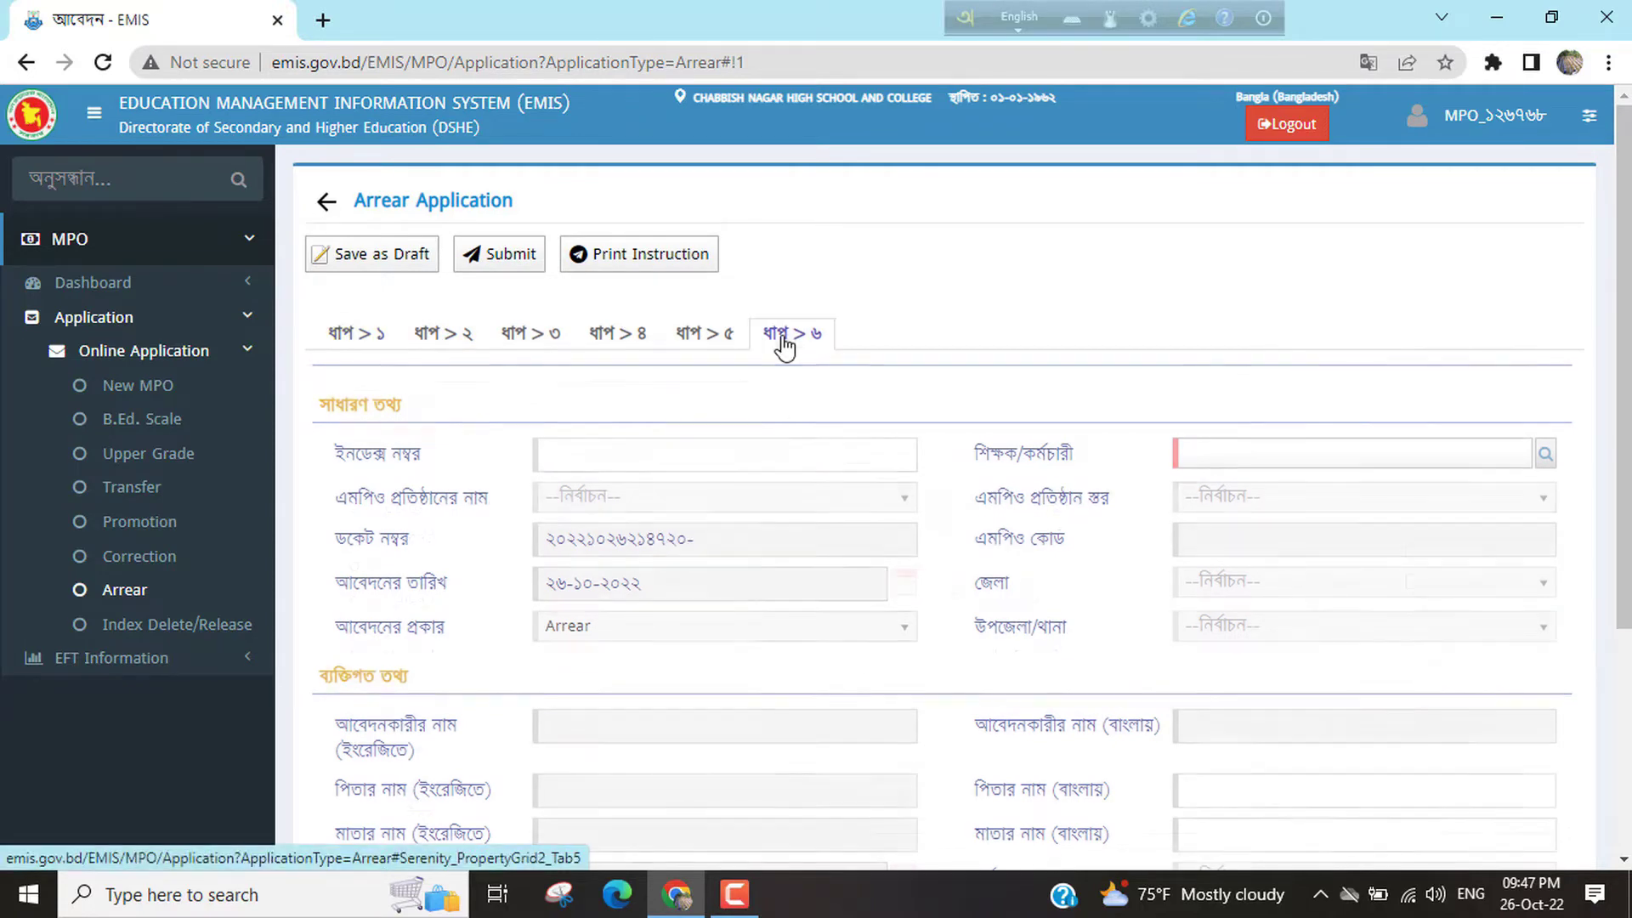
{"action": "scroll", "coordinate": [701, 649], "scroll_direction": "down", "scroll_amount": 1}
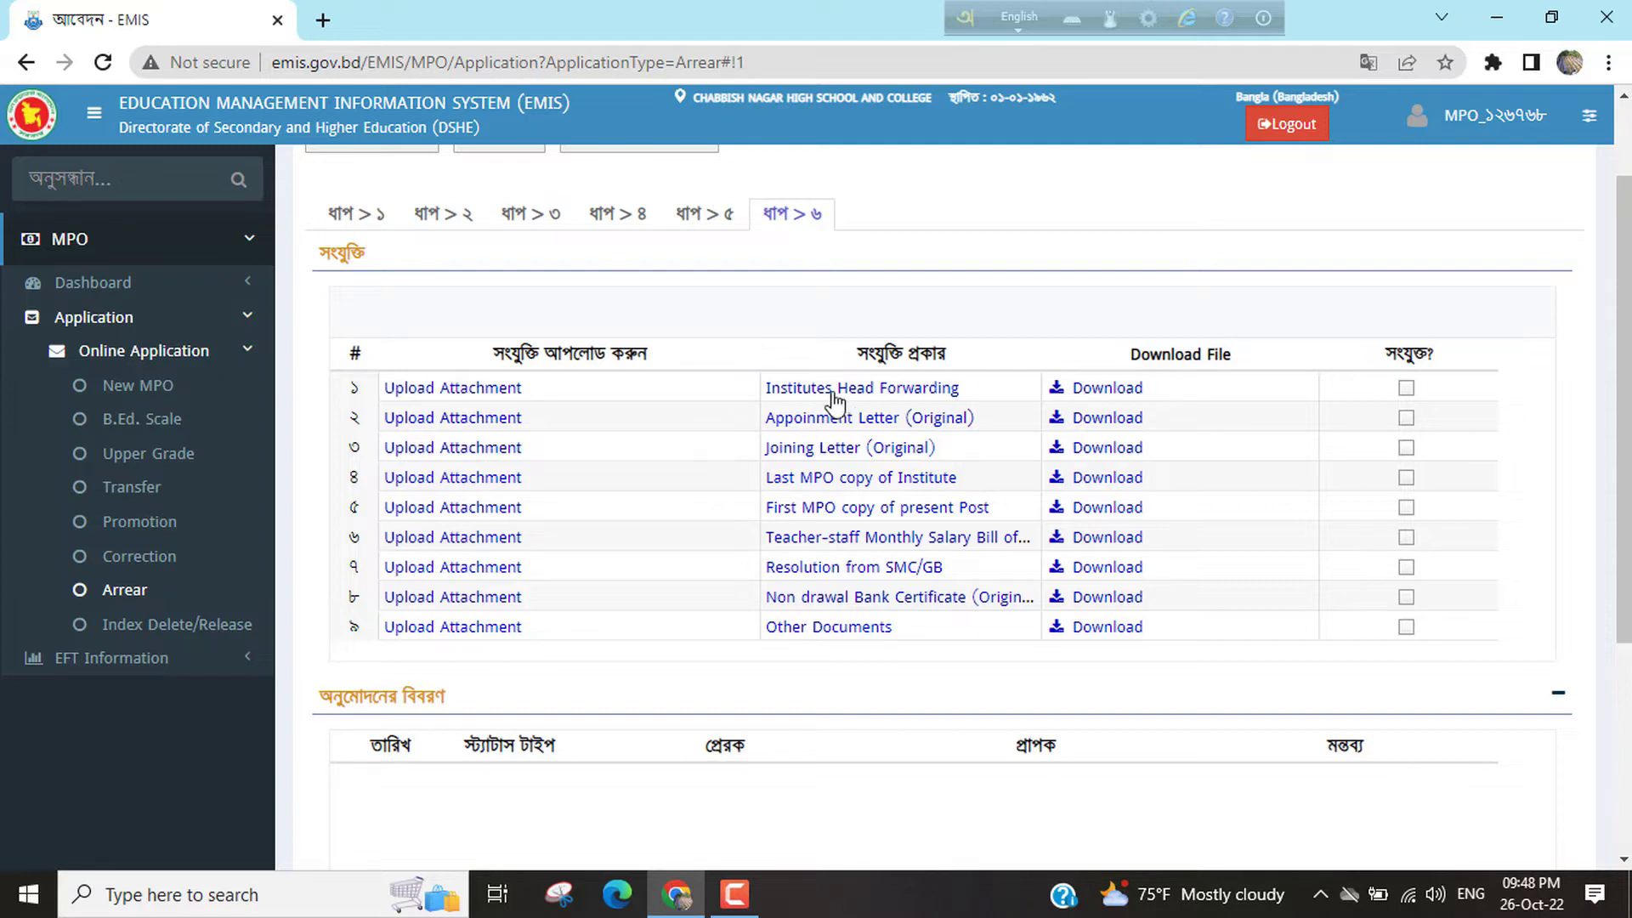
Open Institutes Head Forwarding.pdf from the arrear documents folder on the desktop
{"action": "left_click", "coordinate": [1512, 8]}
{"action": "double_click", "coordinate": [244, 294]}
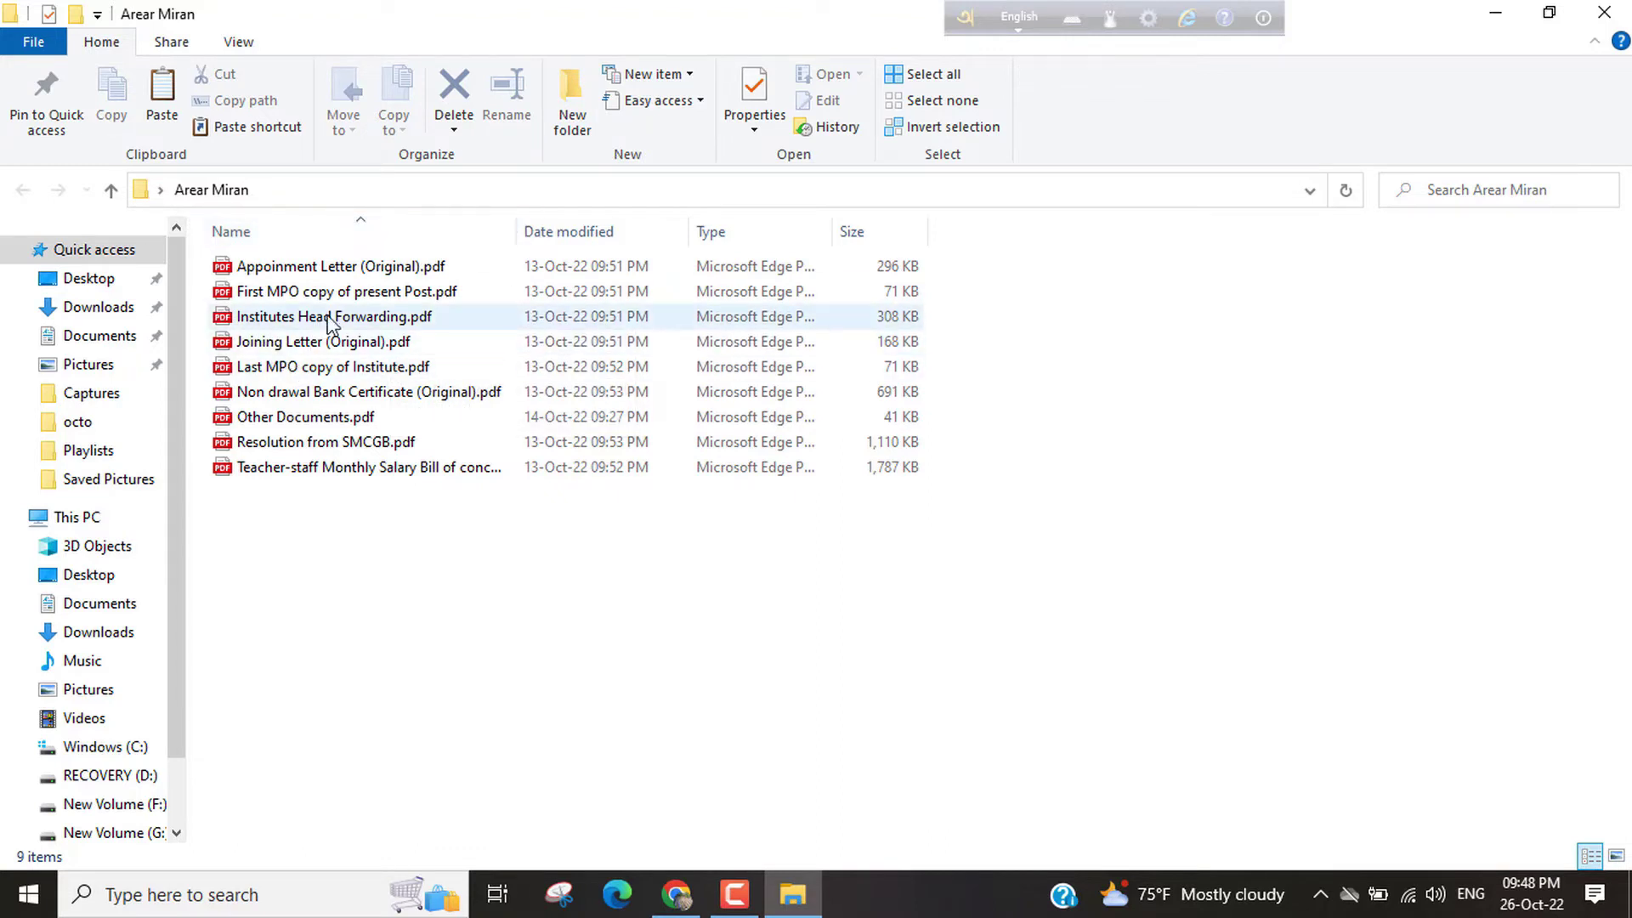
{"action": "double_click", "coordinate": [370, 319]}
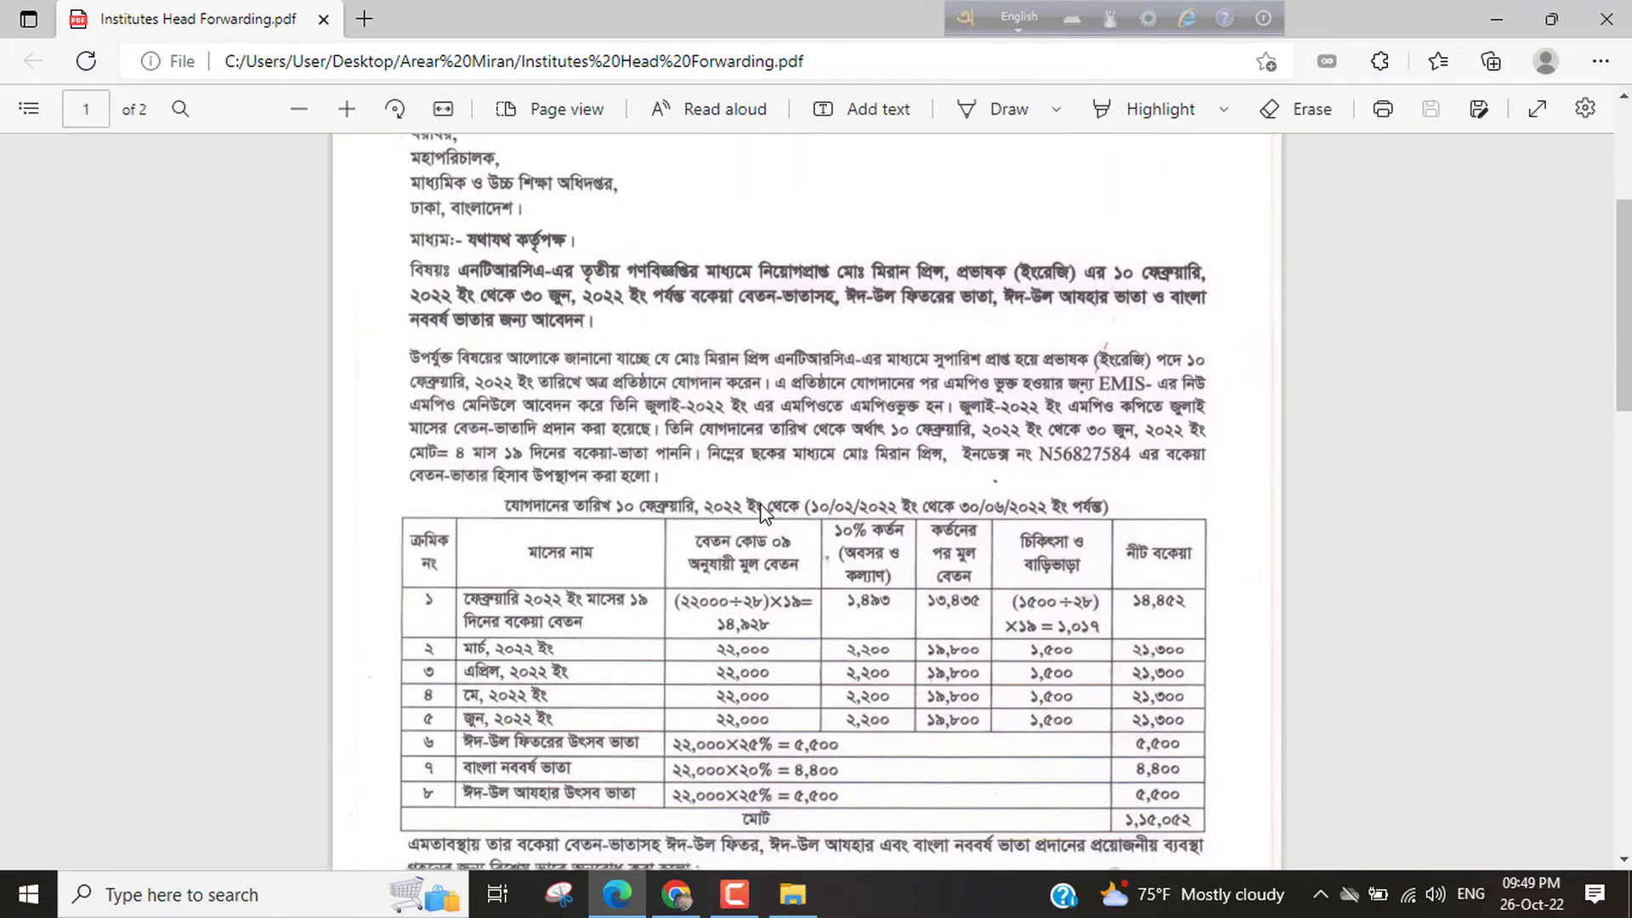
Read both pages of the institute head's forwarding letter, including its arrear salary table, and put the document away
{"action": "scroll", "coordinate": [760, 502], "scroll_direction": "down", "scroll_amount": 5}
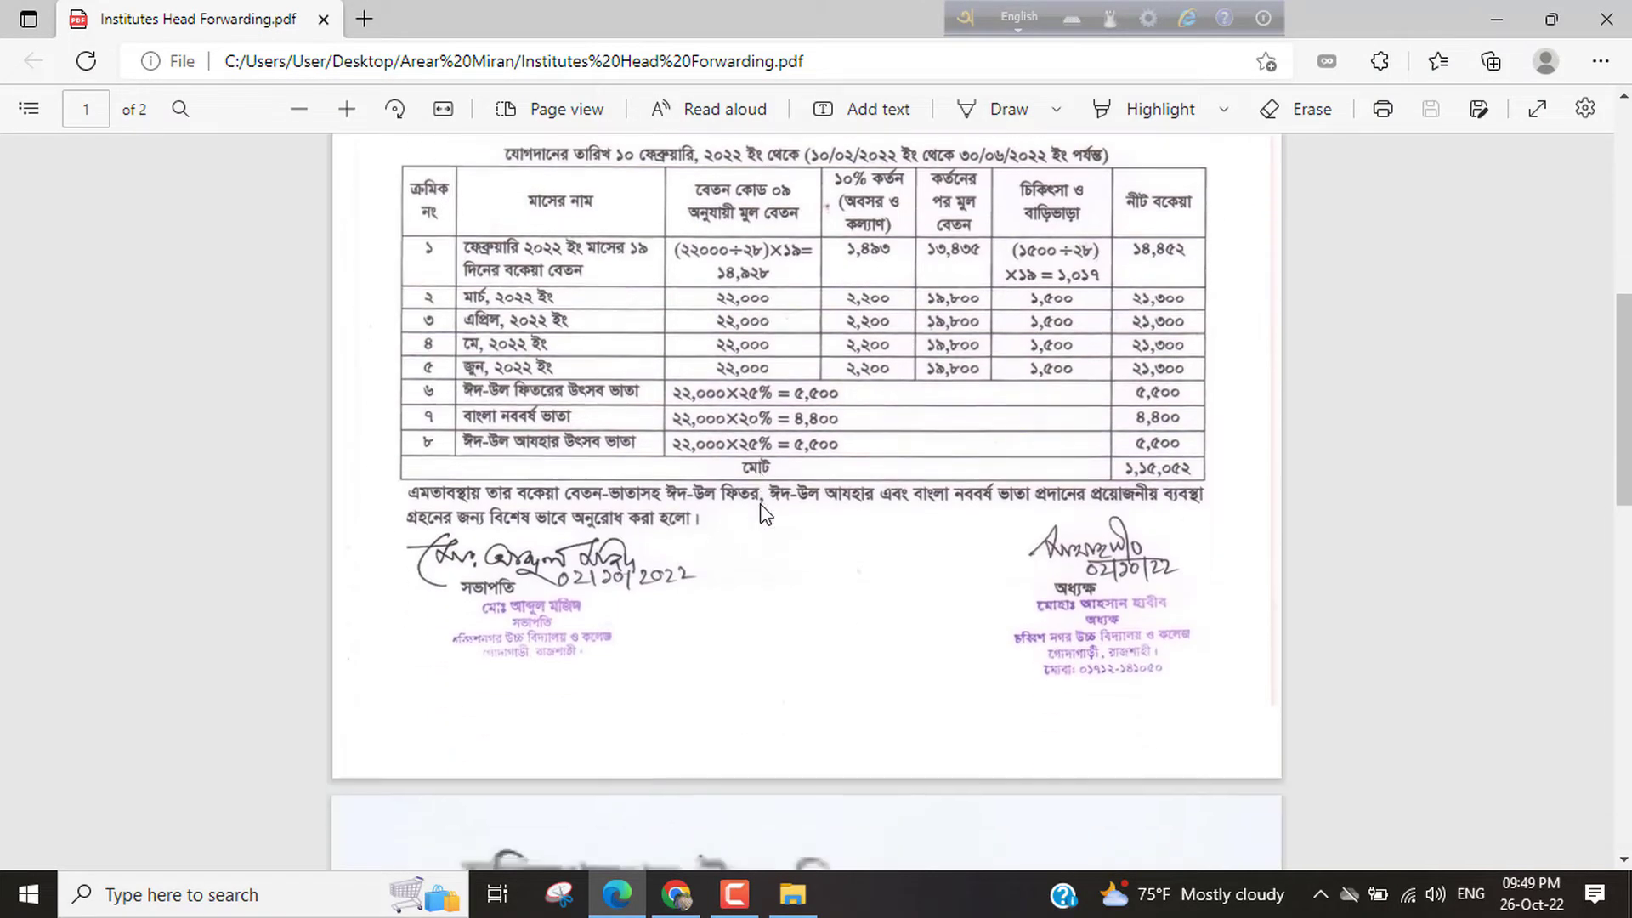
{"action": "scroll", "coordinate": [766, 544], "scroll_direction": "down", "scroll_amount": 12}
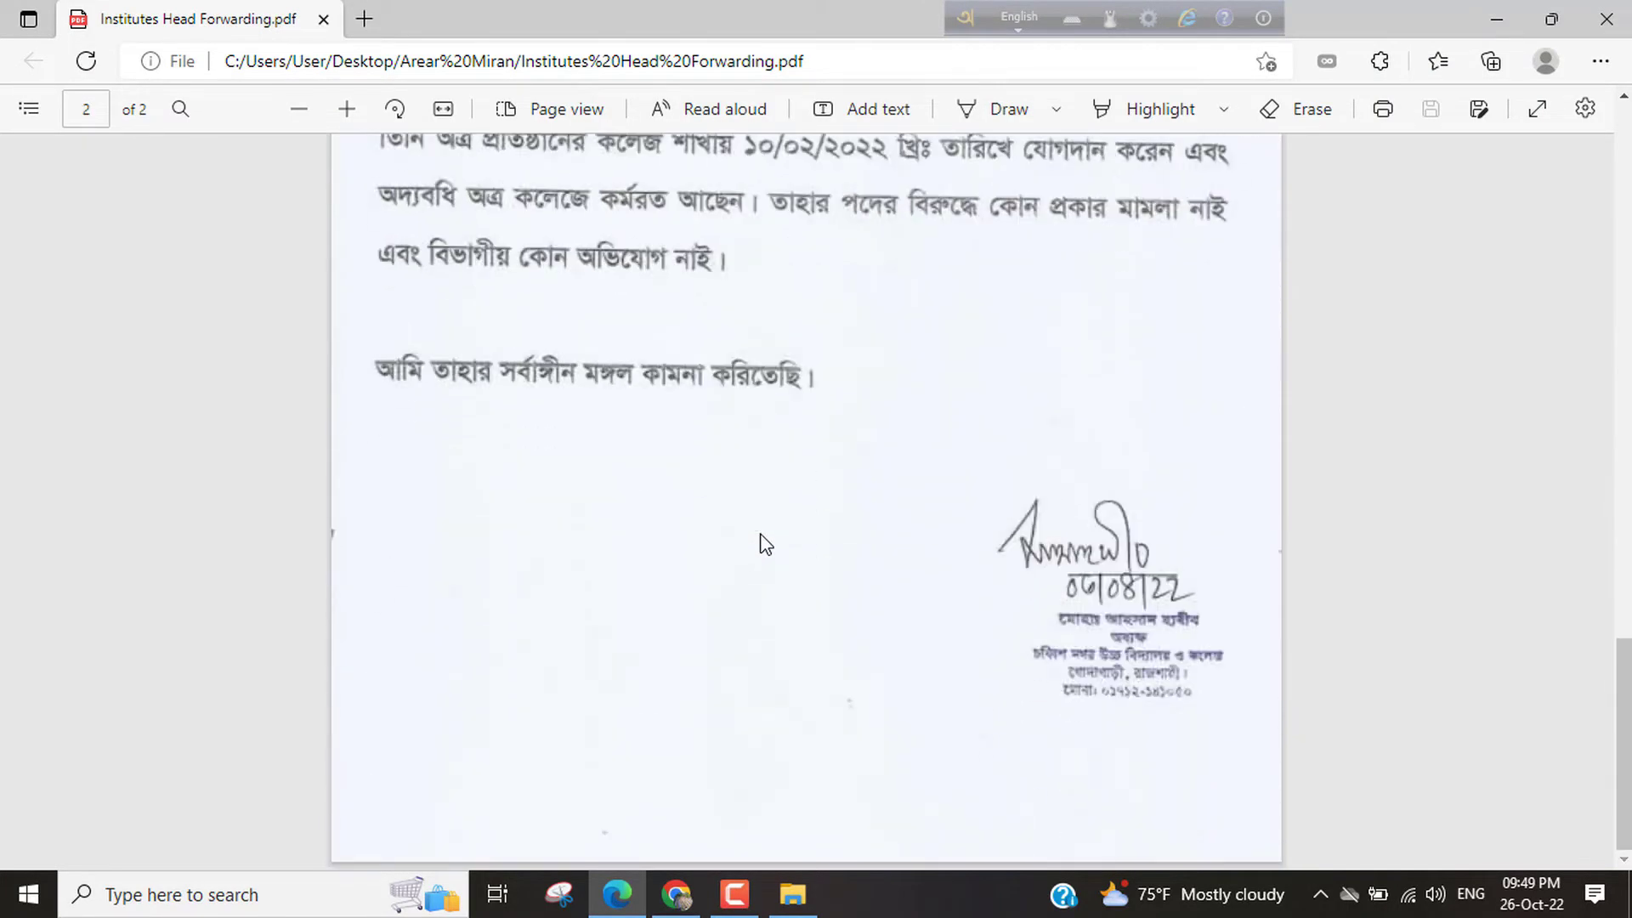
{"action": "scroll", "coordinate": [766, 544], "scroll_direction": "up", "scroll_amount": 6}
{"action": "scroll", "coordinate": [766, 544], "scroll_direction": "up", "scroll_amount": 14}
{"action": "scroll", "coordinate": [850, 493], "scroll_direction": "down", "scroll_amount": 4}
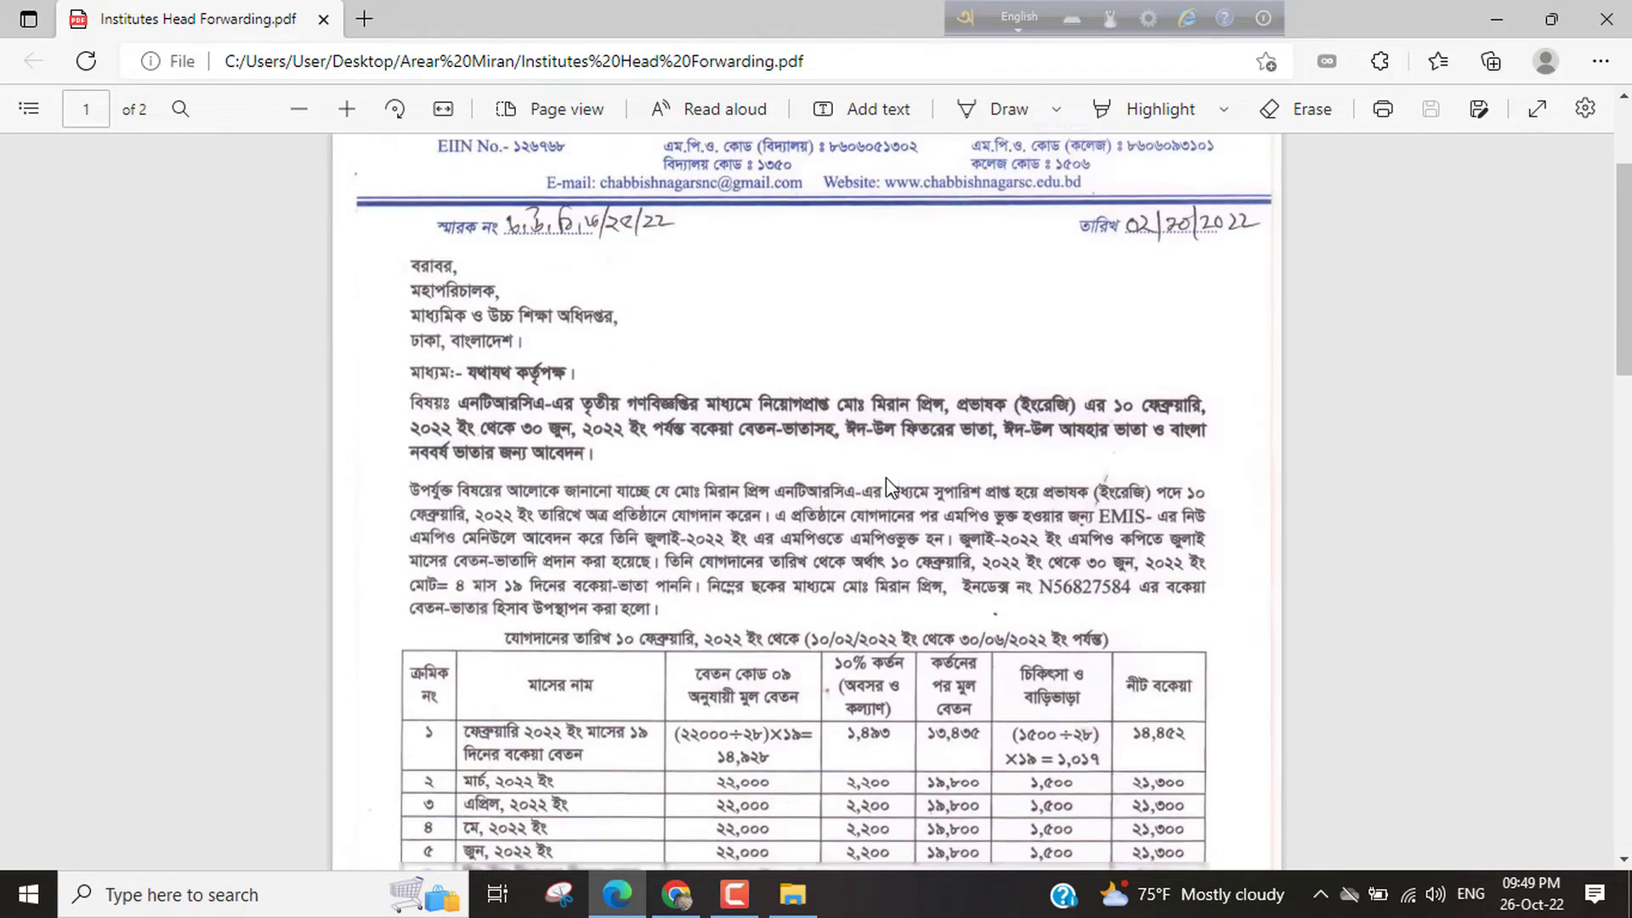
{"action": "scroll", "coordinate": [897, 497], "scroll_direction": "down", "scroll_amount": 1}
{"action": "left_click", "coordinate": [1500, 21]}
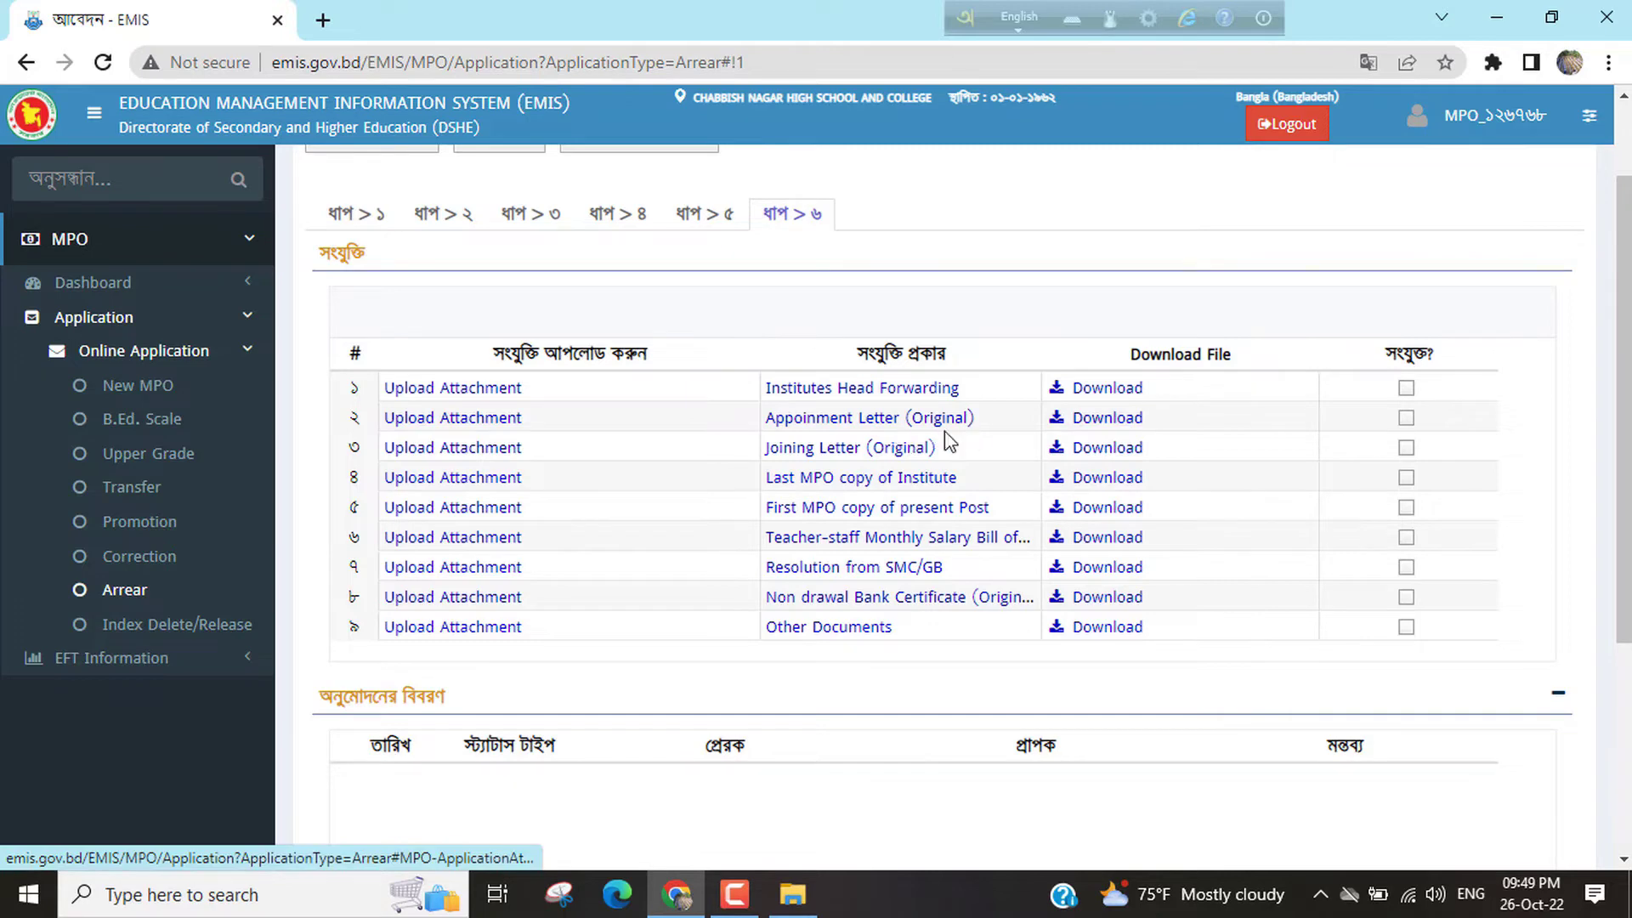
Open Appoinment Letter (Original).pdf from the arrear documents folder, read through its terms and signature section, and close it
{"action": "left_click", "coordinate": [789, 902]}
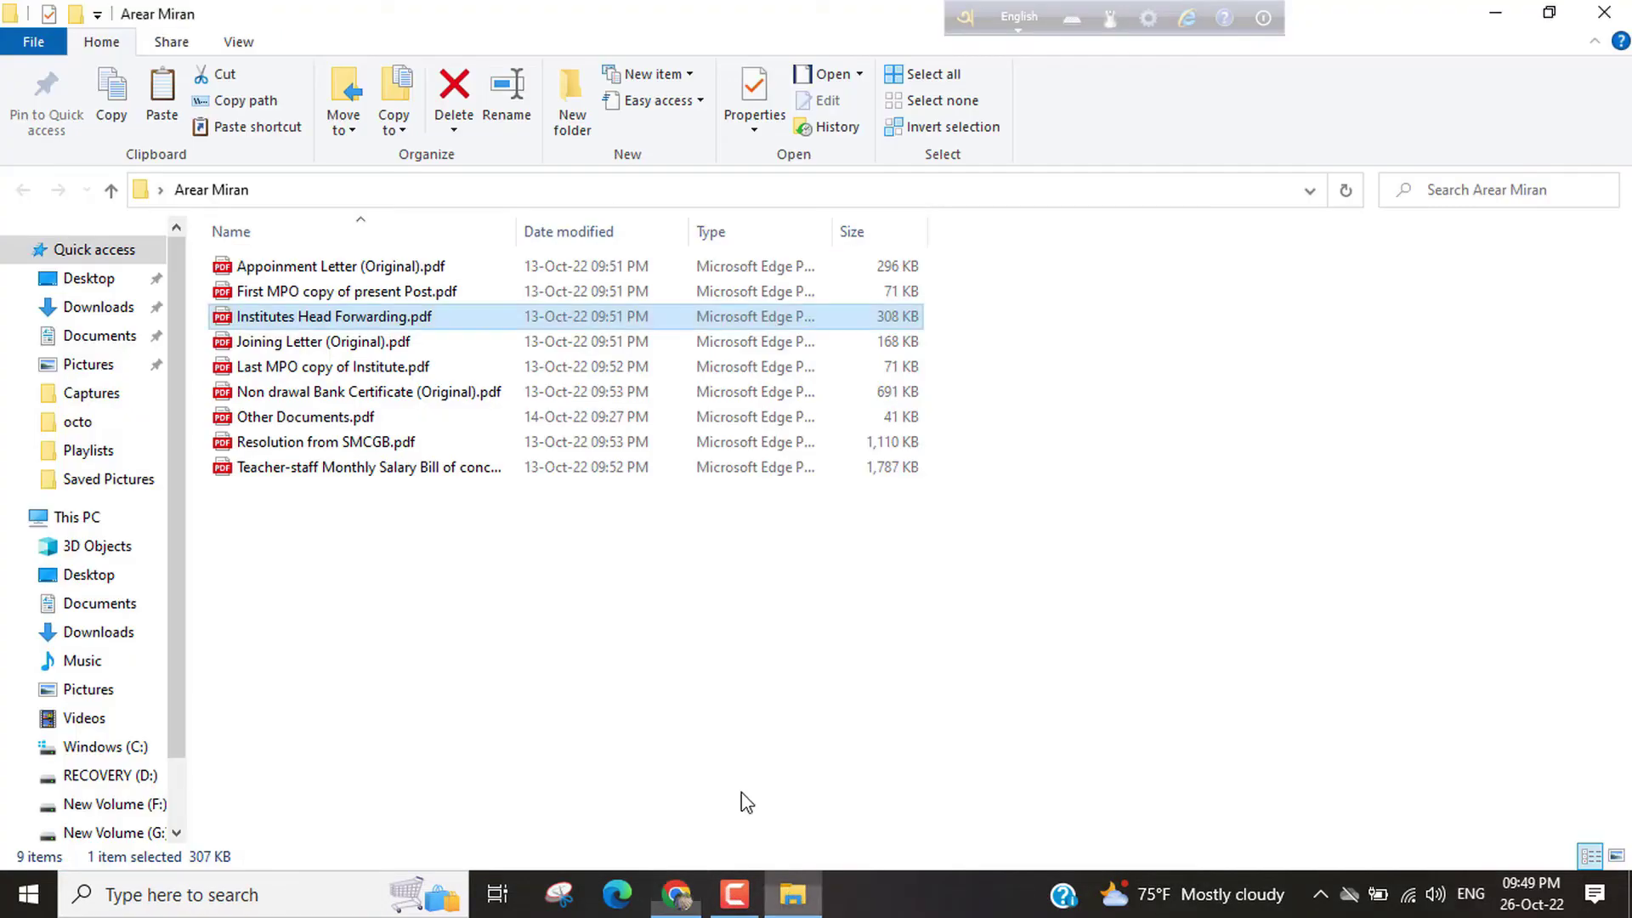
{"action": "left_click", "coordinate": [258, 270]}
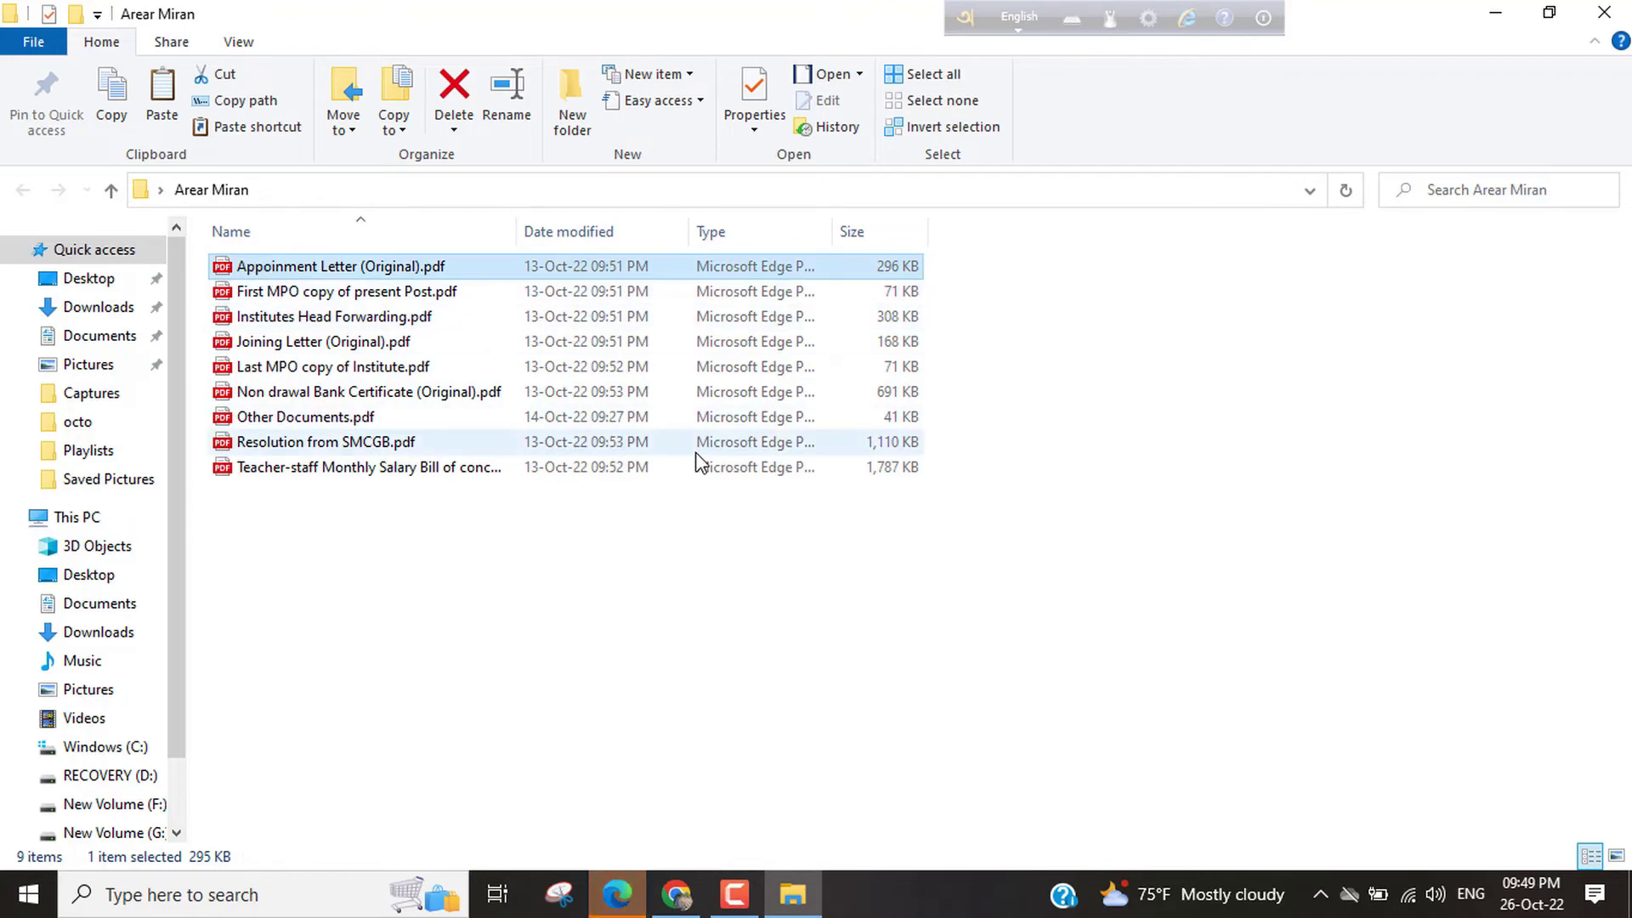
{"action": "key", "text": "Return"}
{"action": "scroll", "coordinate": [680, 526], "scroll_direction": "down", "scroll_amount": 5}
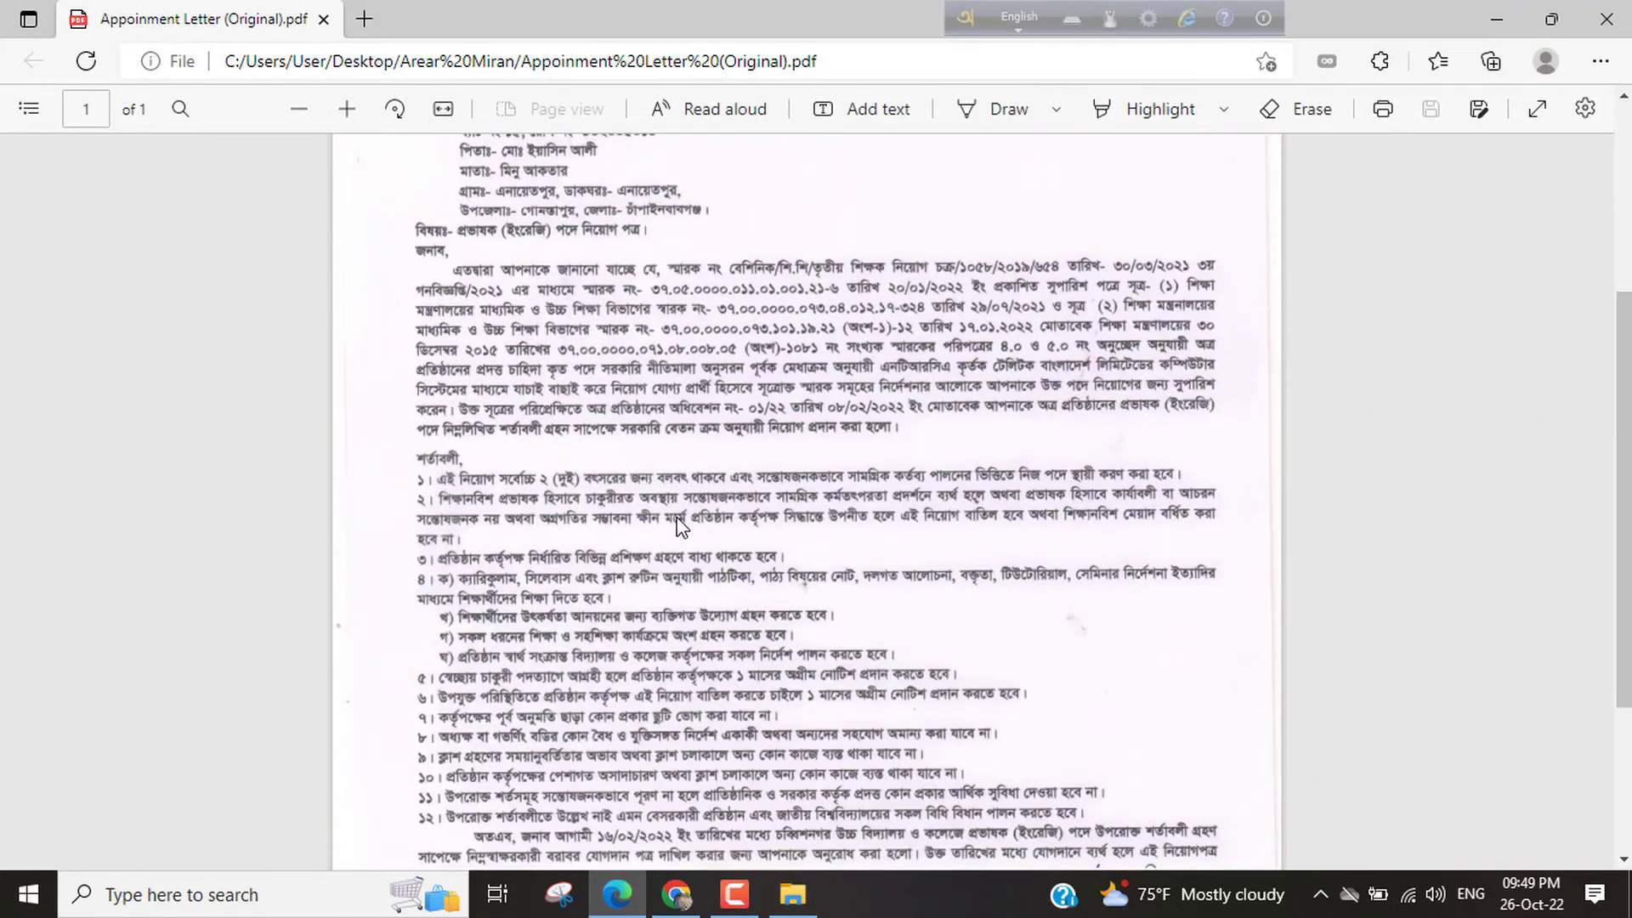
{"action": "scroll", "coordinate": [679, 520], "scroll_direction": "down", "scroll_amount": 3}
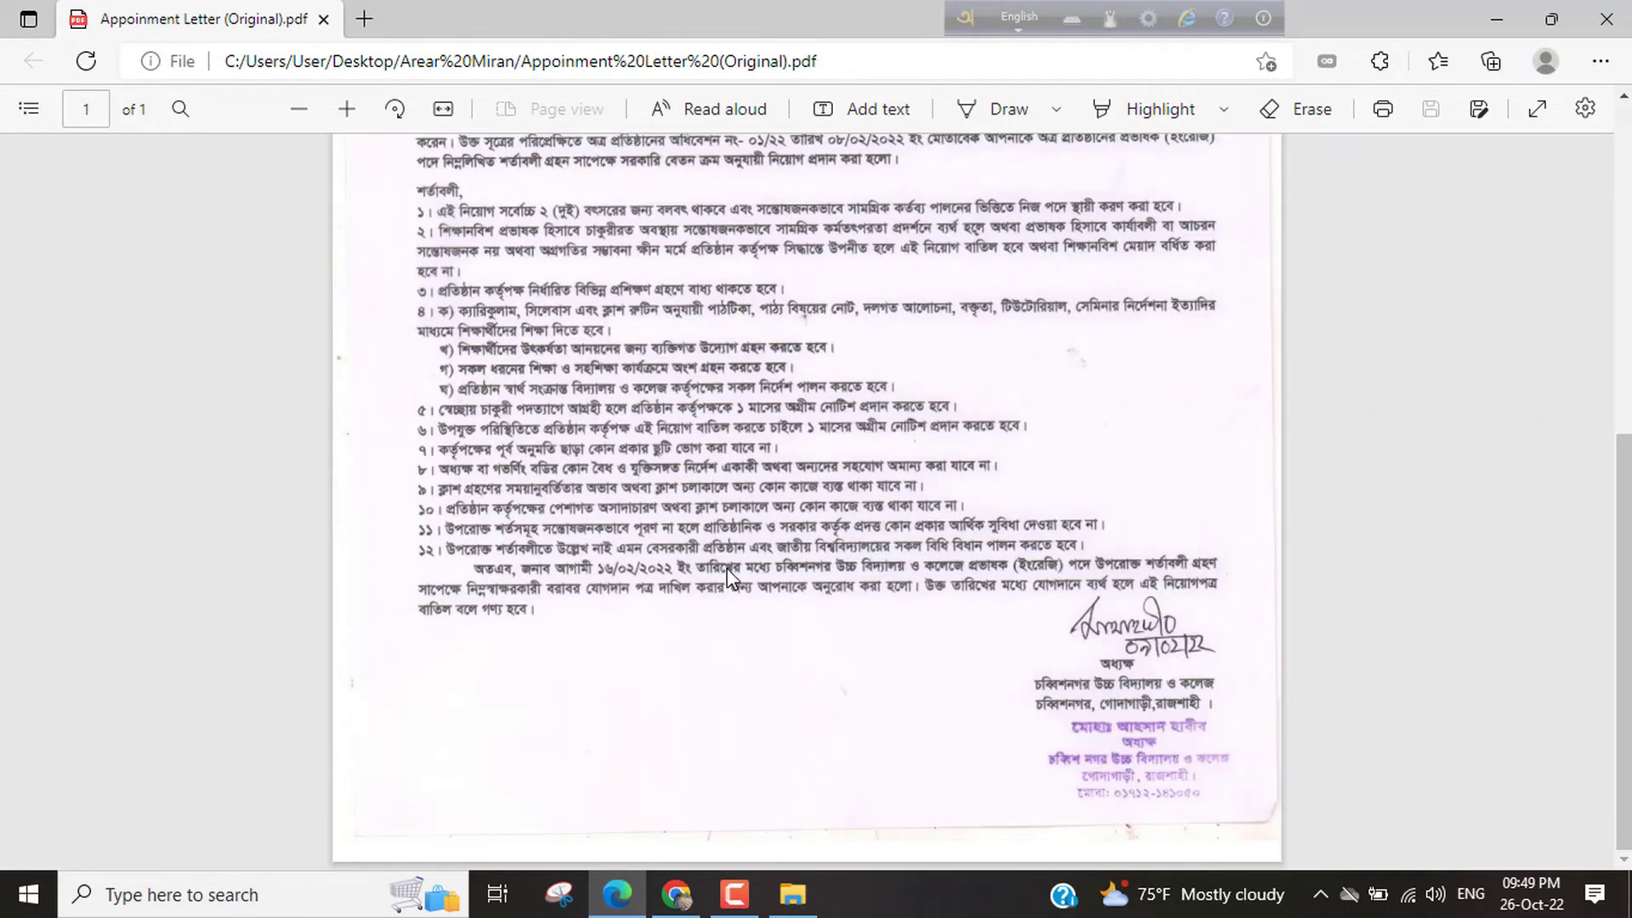
{"action": "scroll", "coordinate": [727, 568], "scroll_direction": "up", "scroll_amount": 1}
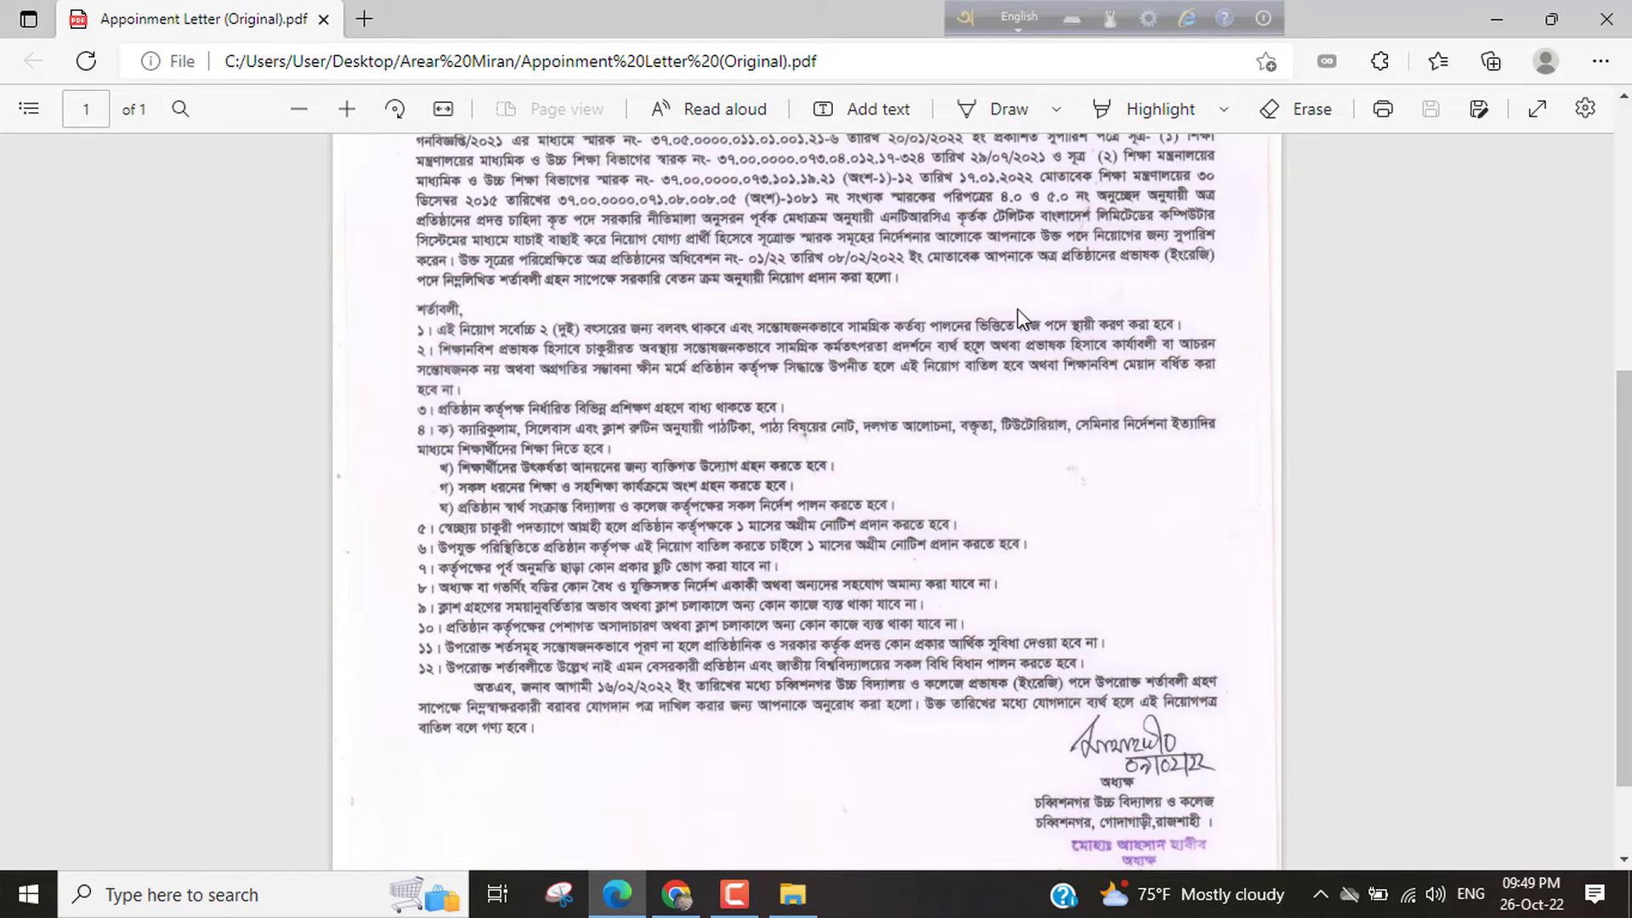
{"action": "scroll", "coordinate": [1018, 309], "scroll_direction": "up", "scroll_amount": 3}
{"action": "left_click", "coordinate": [1607, 18]}
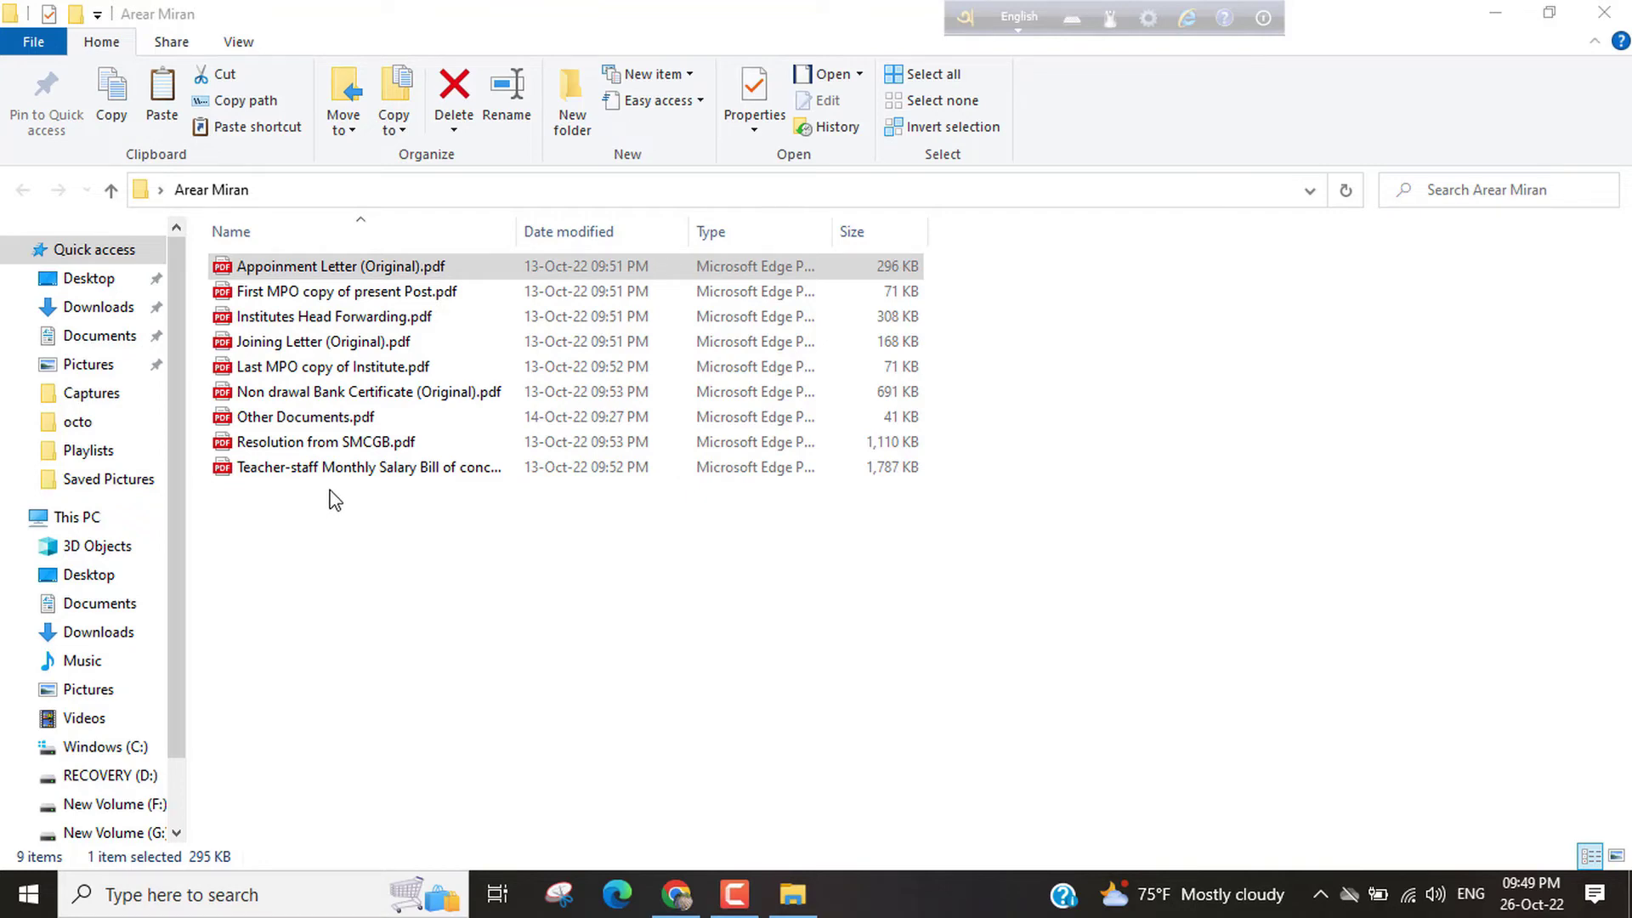
Open Joining Letter (Original).pdf from the same folder, view the letter's body and signatures, and close it
{"action": "double_click", "coordinate": [316, 345]}
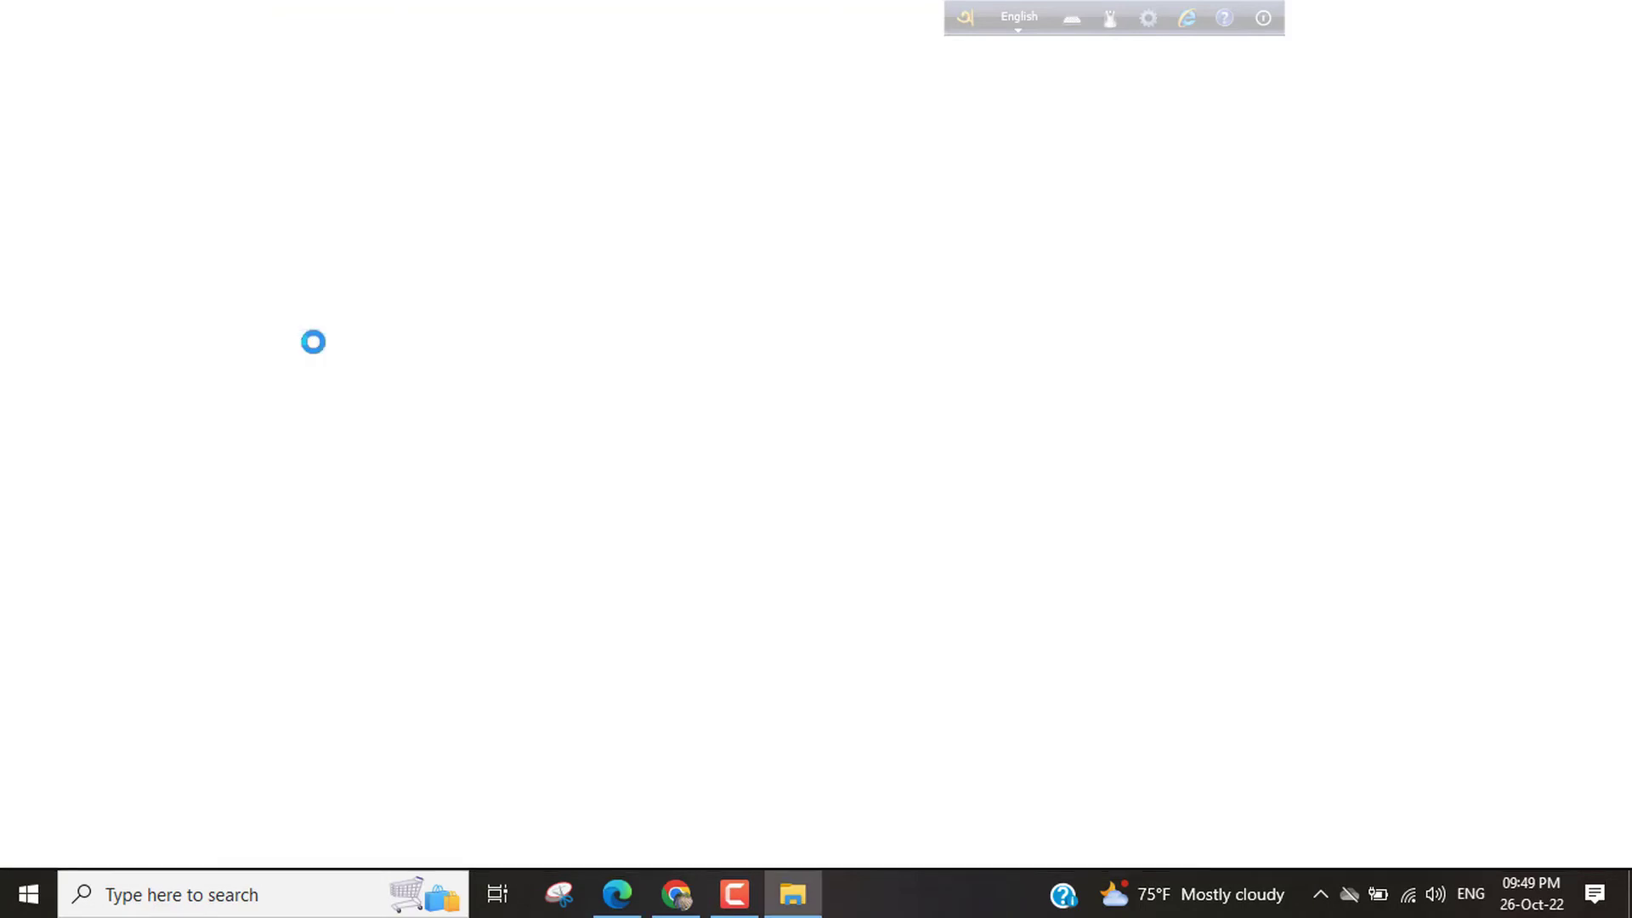
{"action": "scroll", "coordinate": [655, 496], "scroll_direction": "down", "scroll_amount": 5}
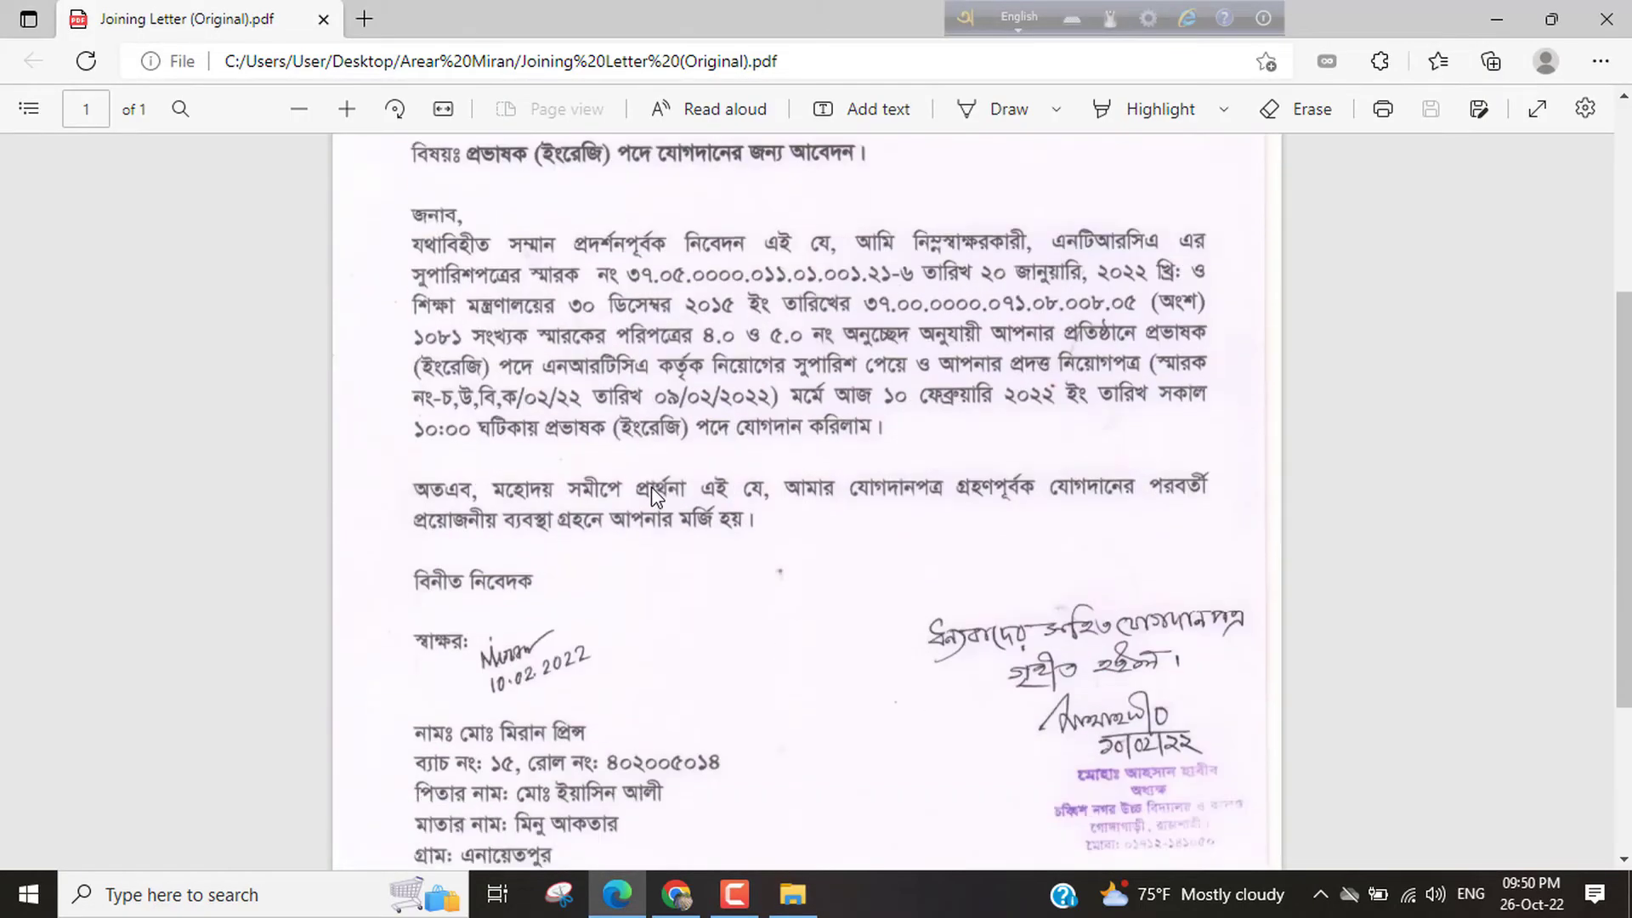
{"action": "left_click", "coordinate": [1606, 18]}
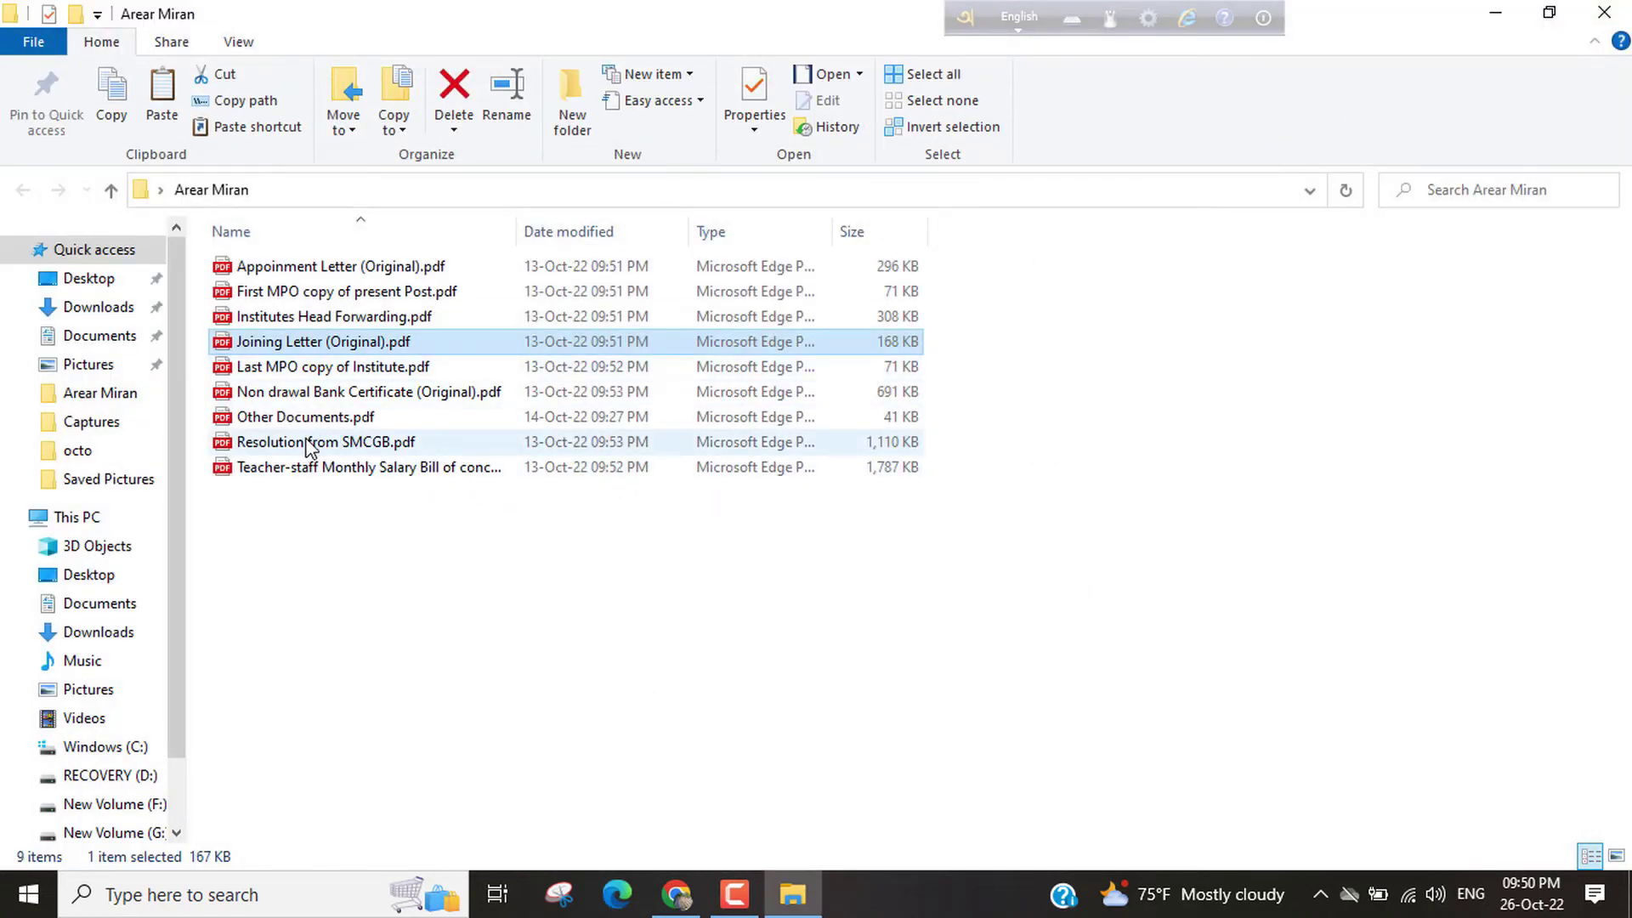
Open Resolution from SMCGB.pdf, look through the handwritten meeting resolution up to page 5, and close it
{"action": "double_click", "coordinate": [338, 443]}
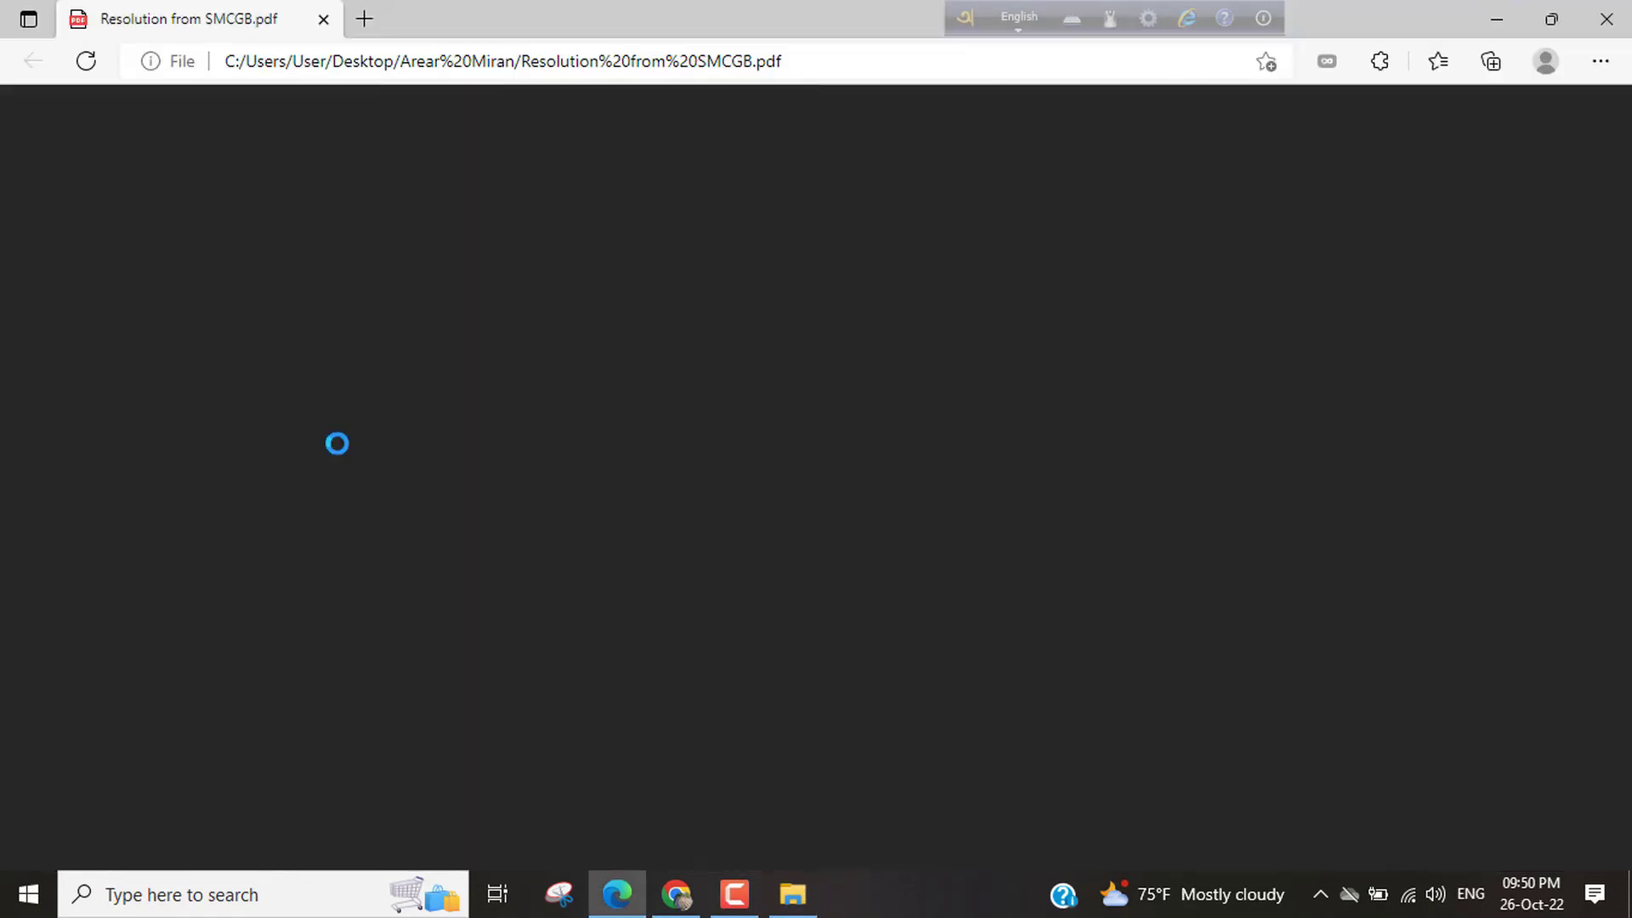
{"action": "scroll", "coordinate": [681, 506], "scroll_direction": "down", "scroll_amount": 15}
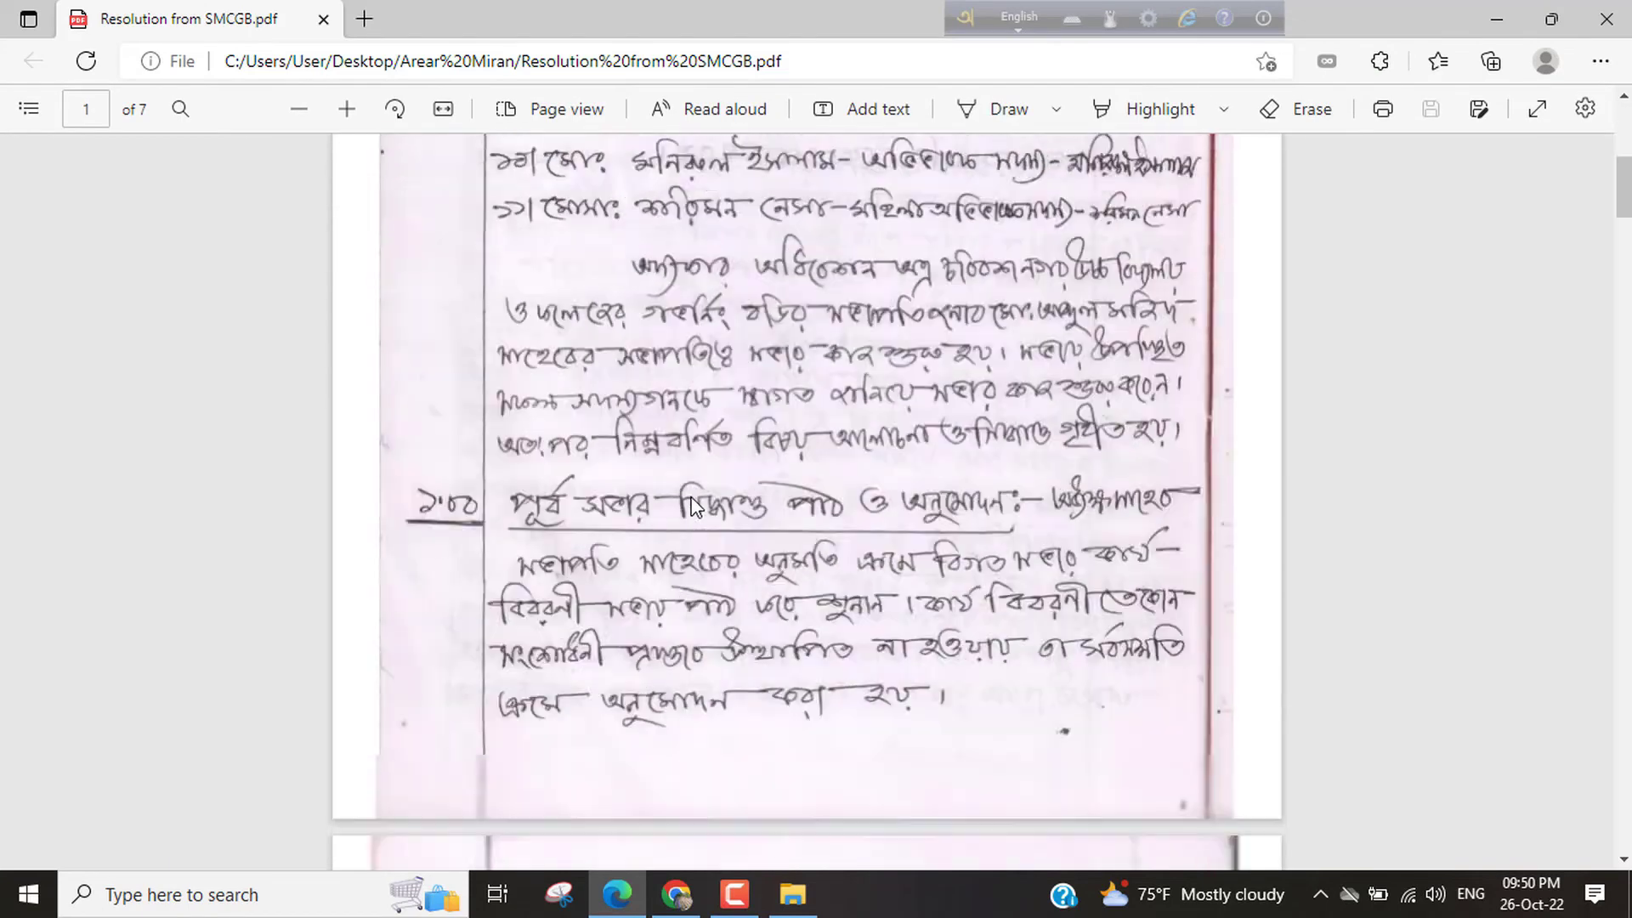
{"action": "scroll", "coordinate": [691, 506], "scroll_direction": "down", "scroll_amount": 20}
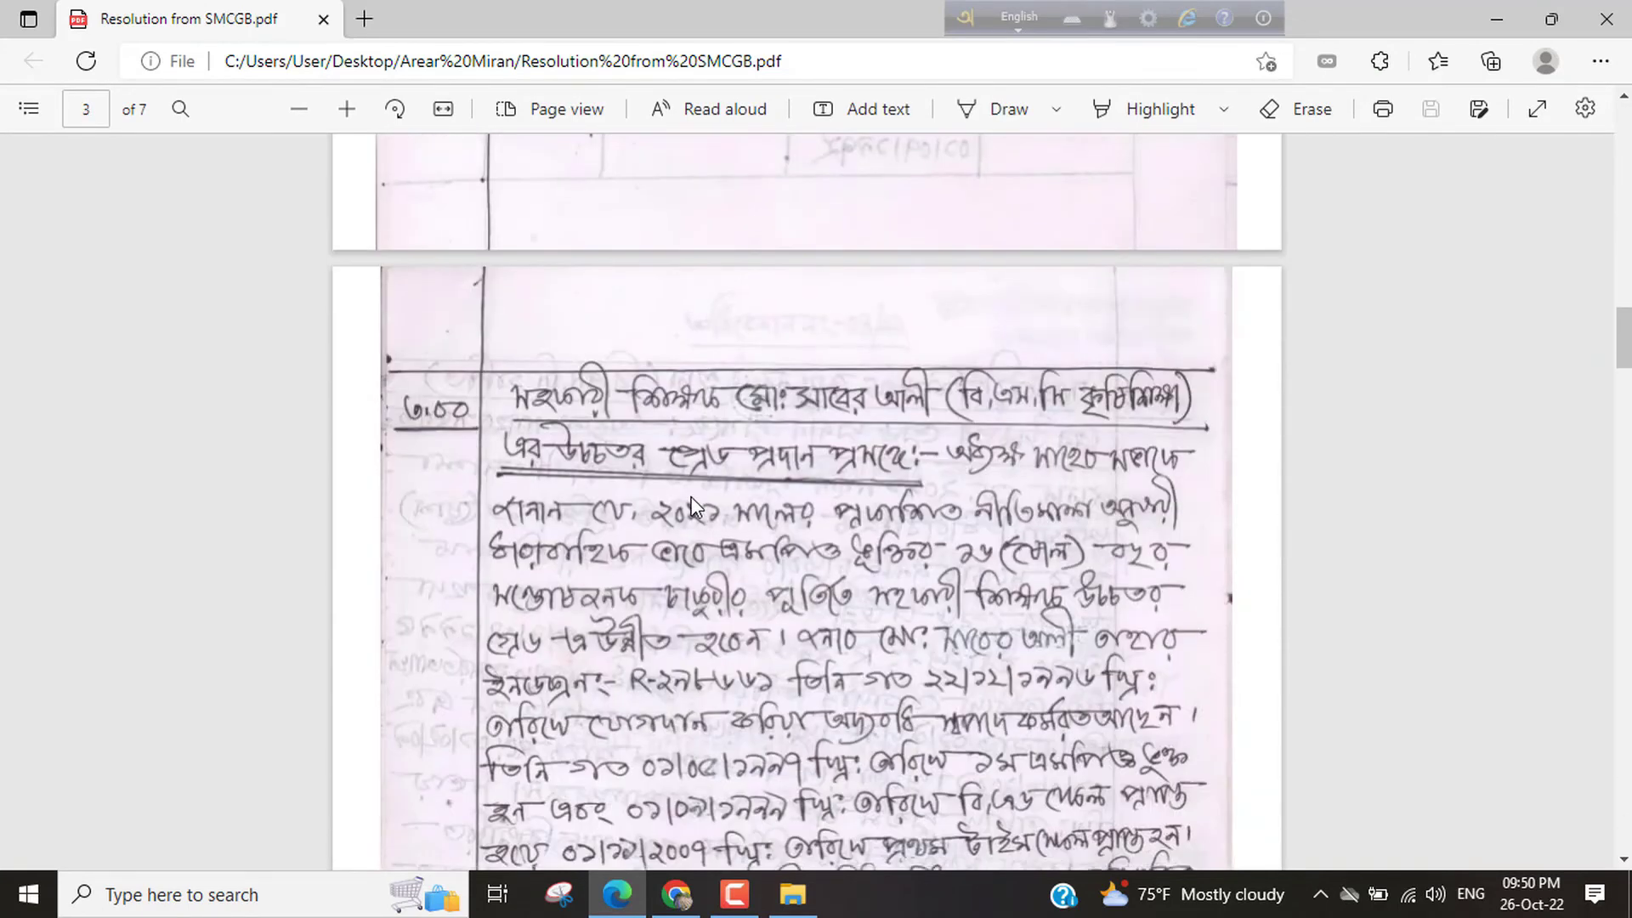
{"action": "scroll", "coordinate": [696, 507], "scroll_direction": "down", "scroll_amount": 20}
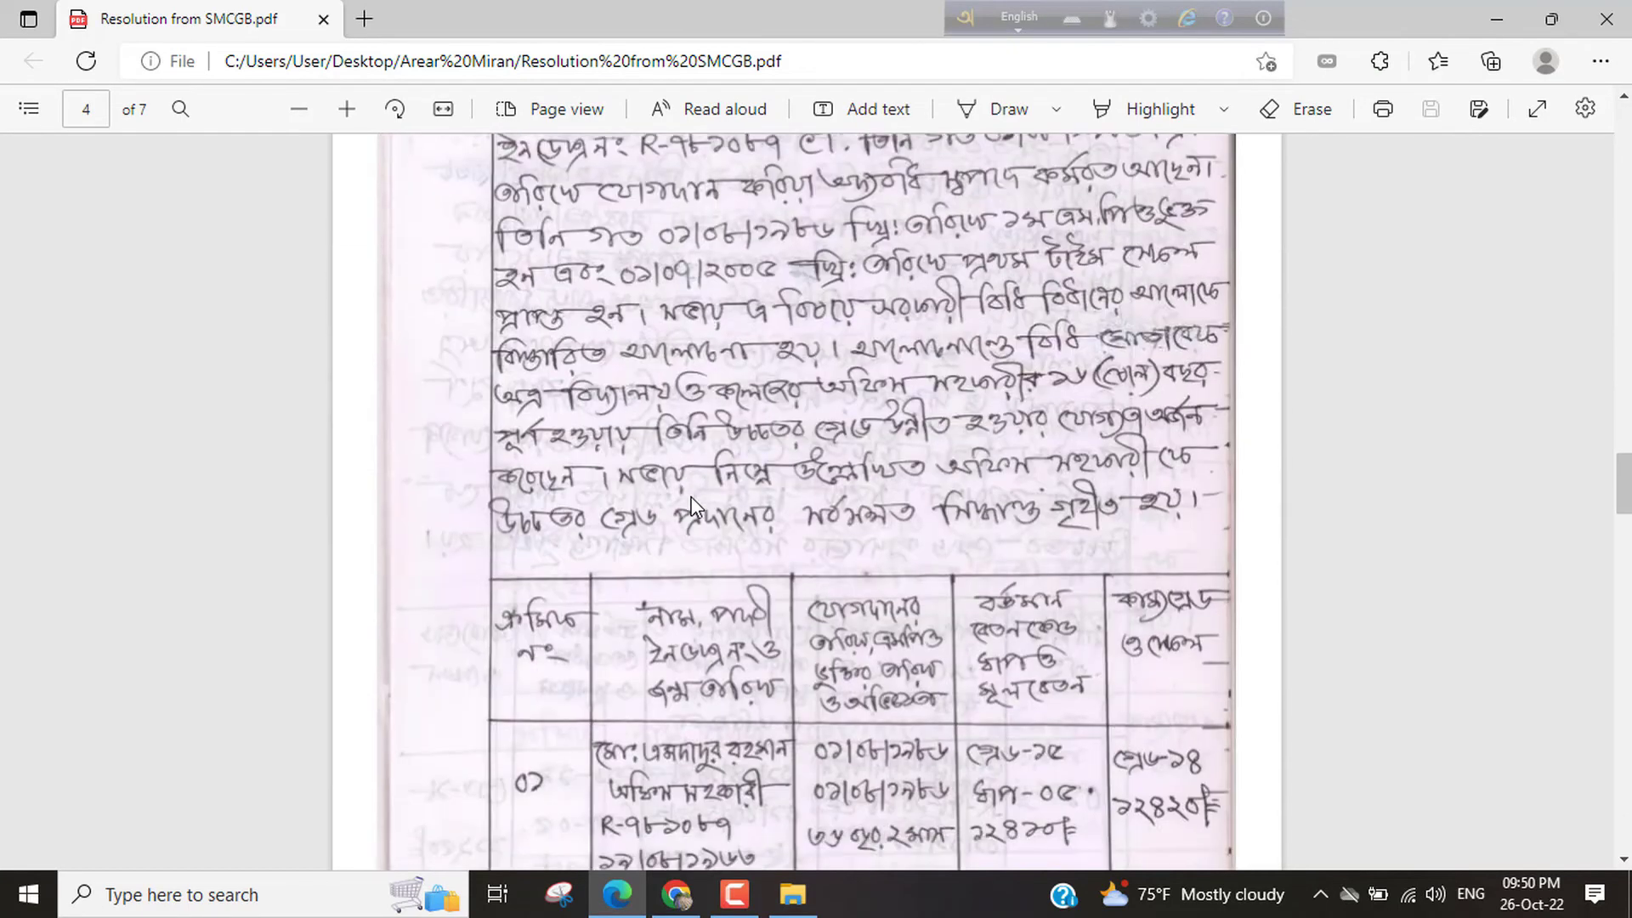
{"action": "scroll", "coordinate": [698, 498], "scroll_direction": "down", "scroll_amount": 15}
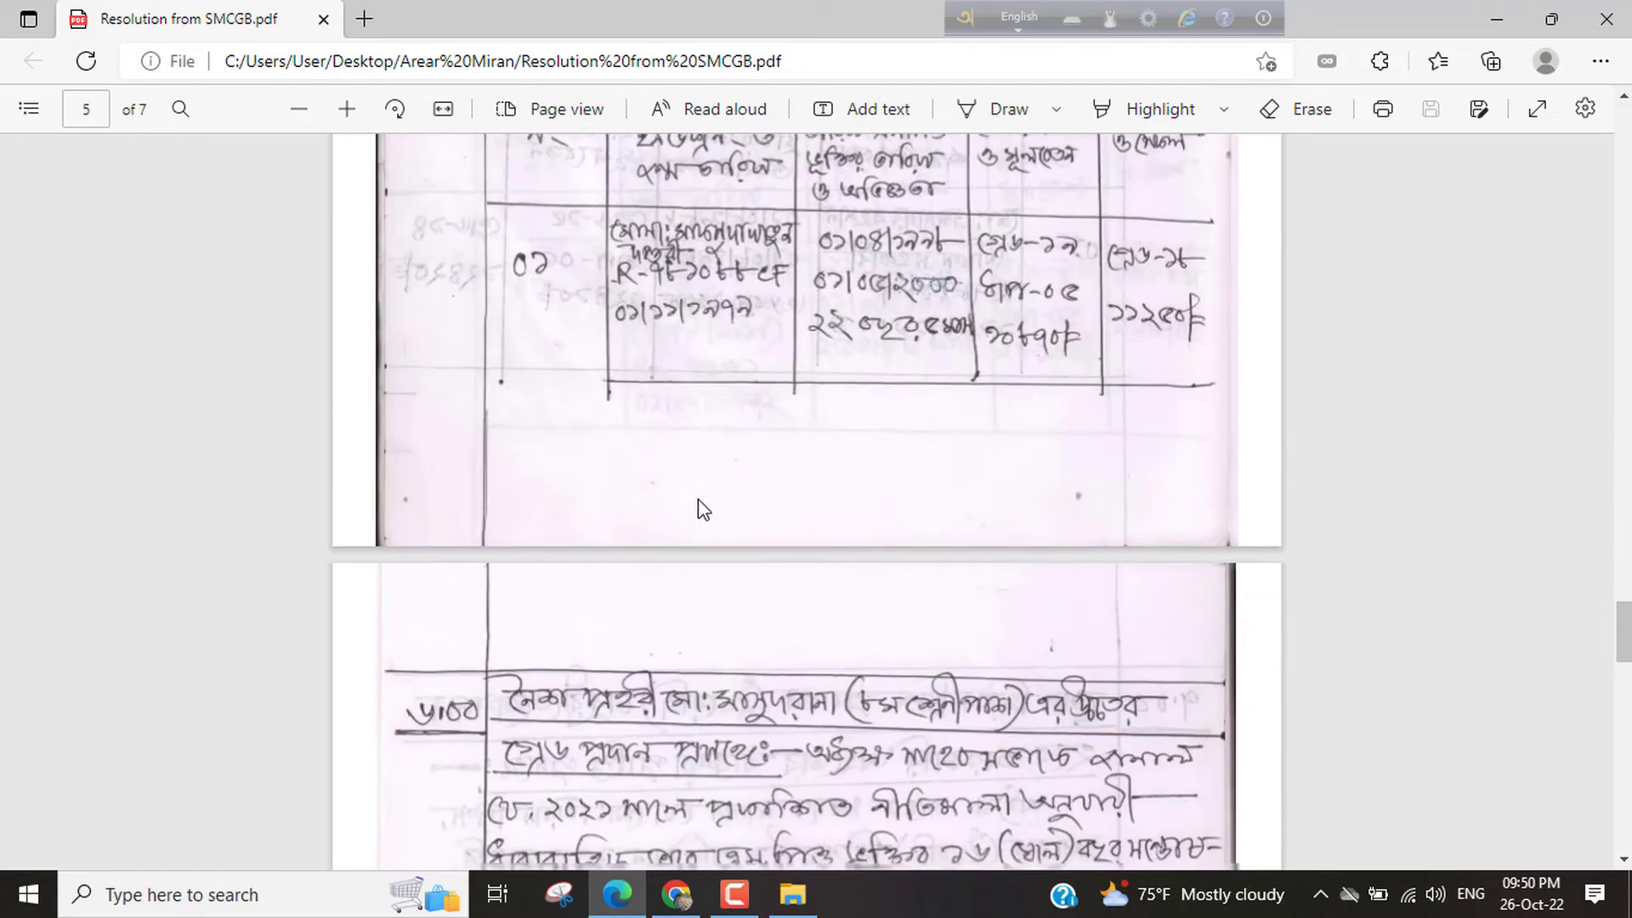
{"action": "left_click", "coordinate": [1603, 19]}
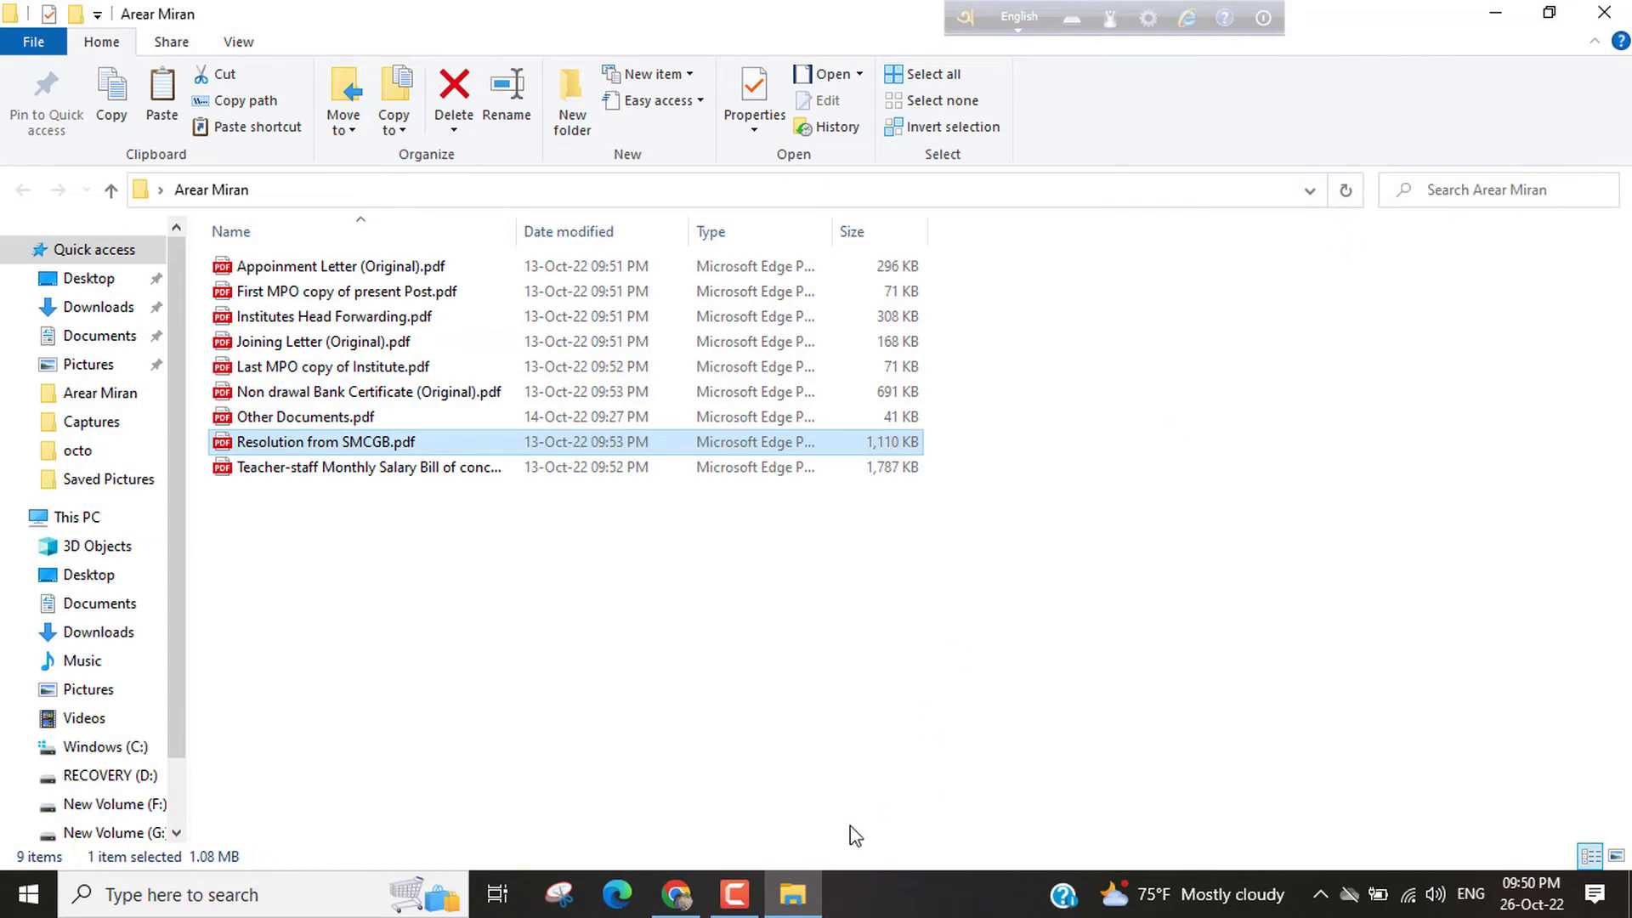
Return to the Arrear application in Chrome and view the general and personal information fields of step 1 (ধাপ > ১)
{"action": "left_click", "coordinate": [676, 894]}
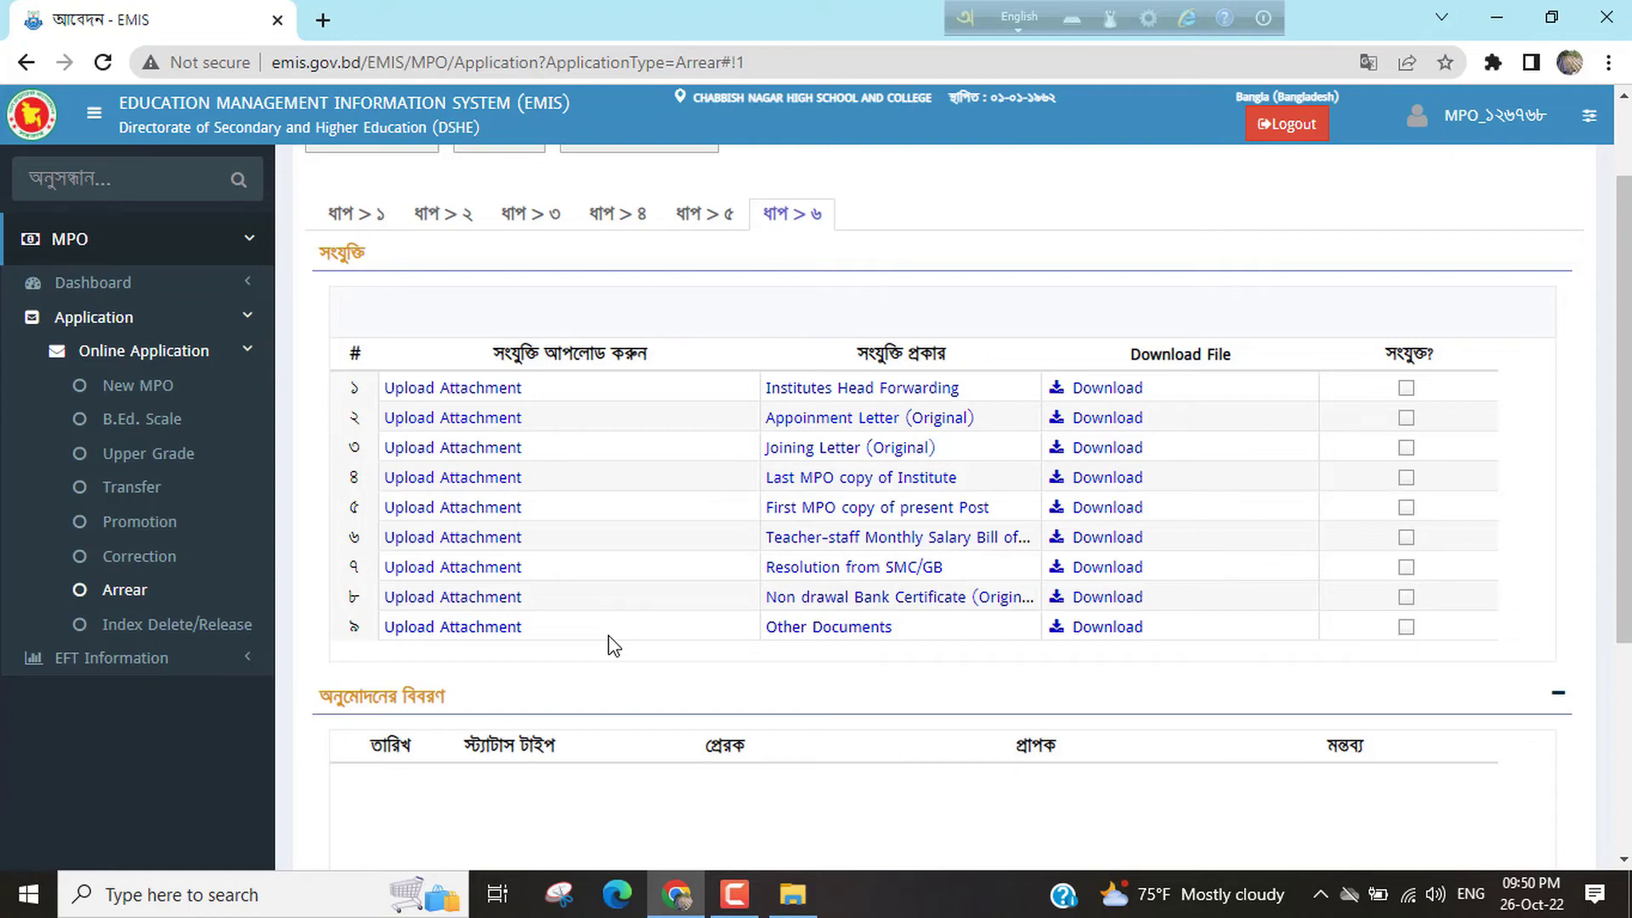
{"action": "scroll", "coordinate": [340, 298], "scroll_direction": "up", "scroll_amount": 2}
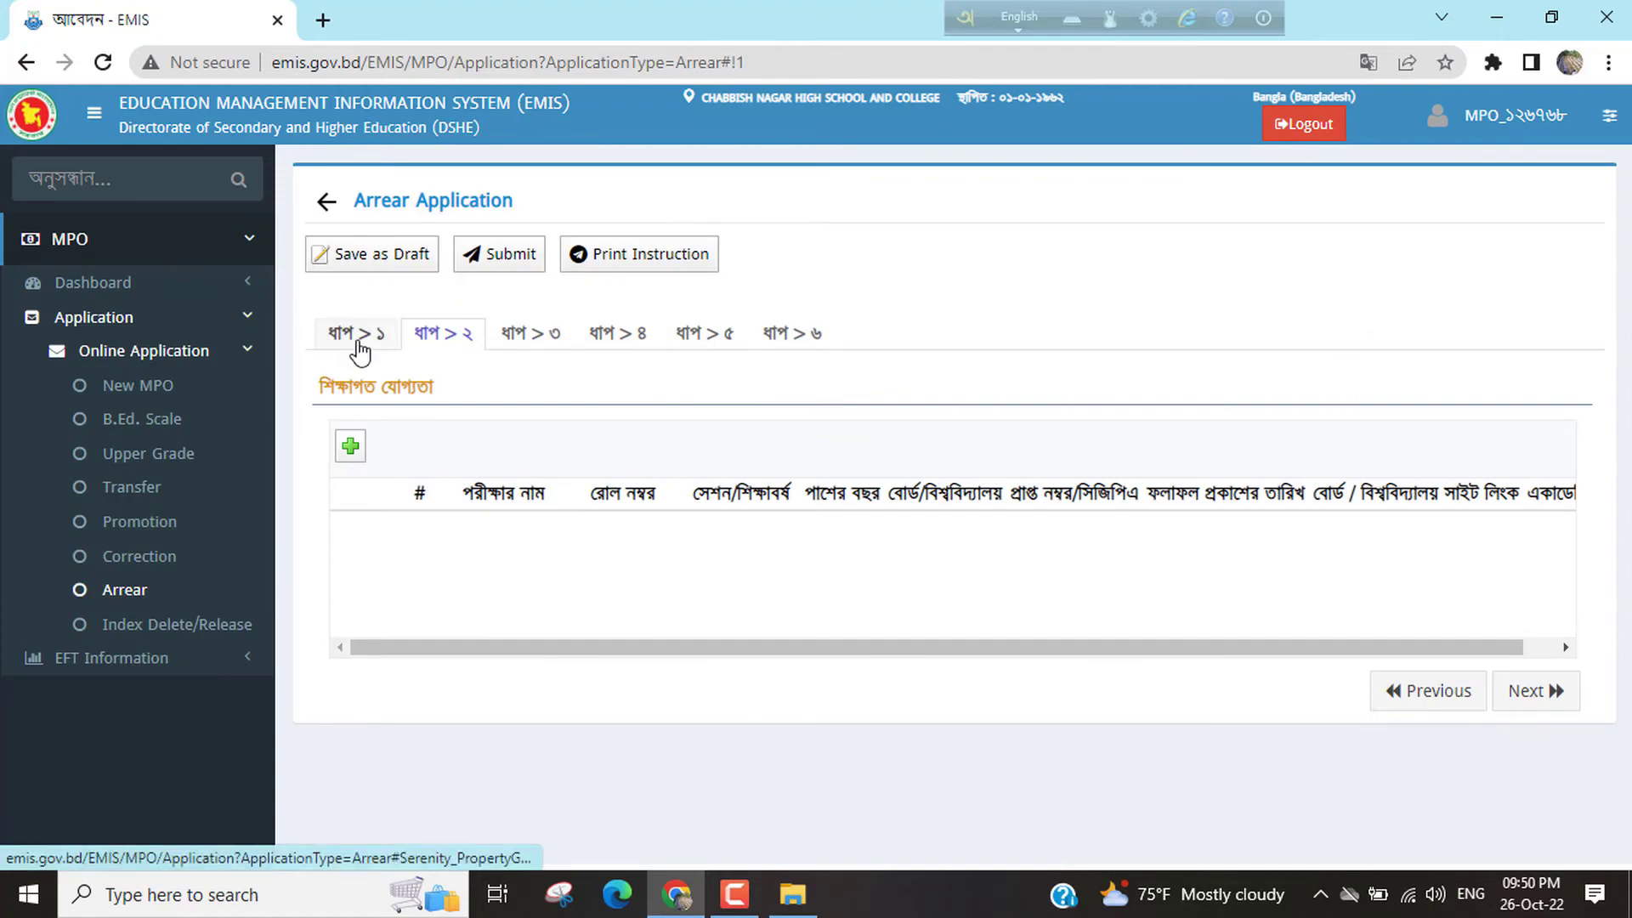
{"action": "left_click", "coordinate": [354, 341]}
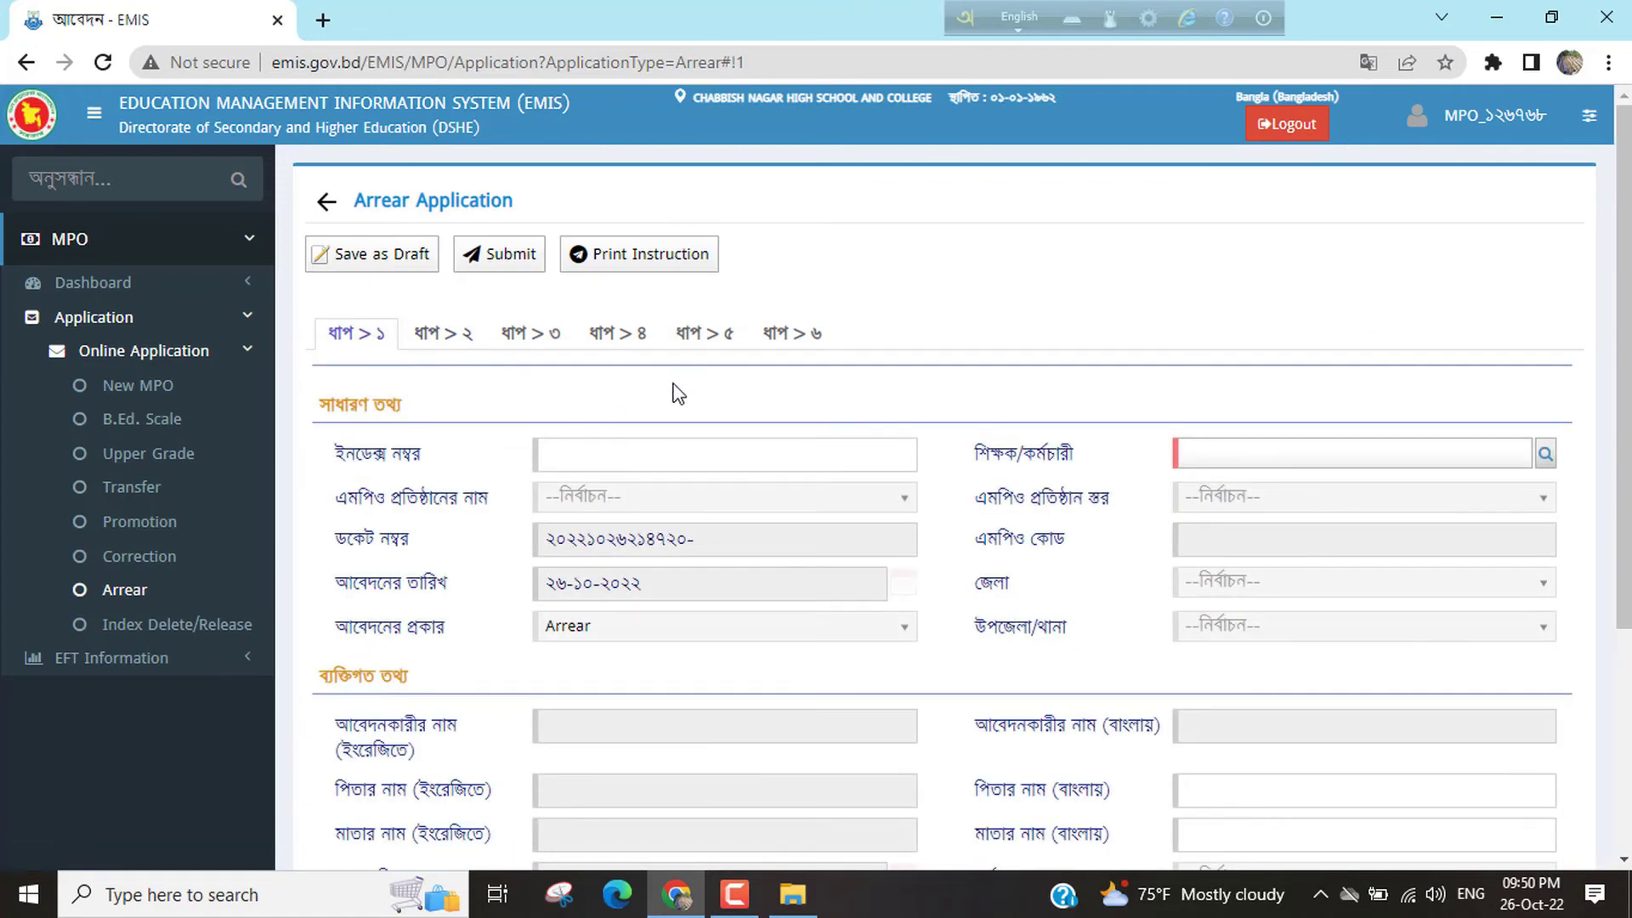
{"action": "scroll", "coordinate": [654, 585], "scroll_direction": "down", "scroll_amount": 3}
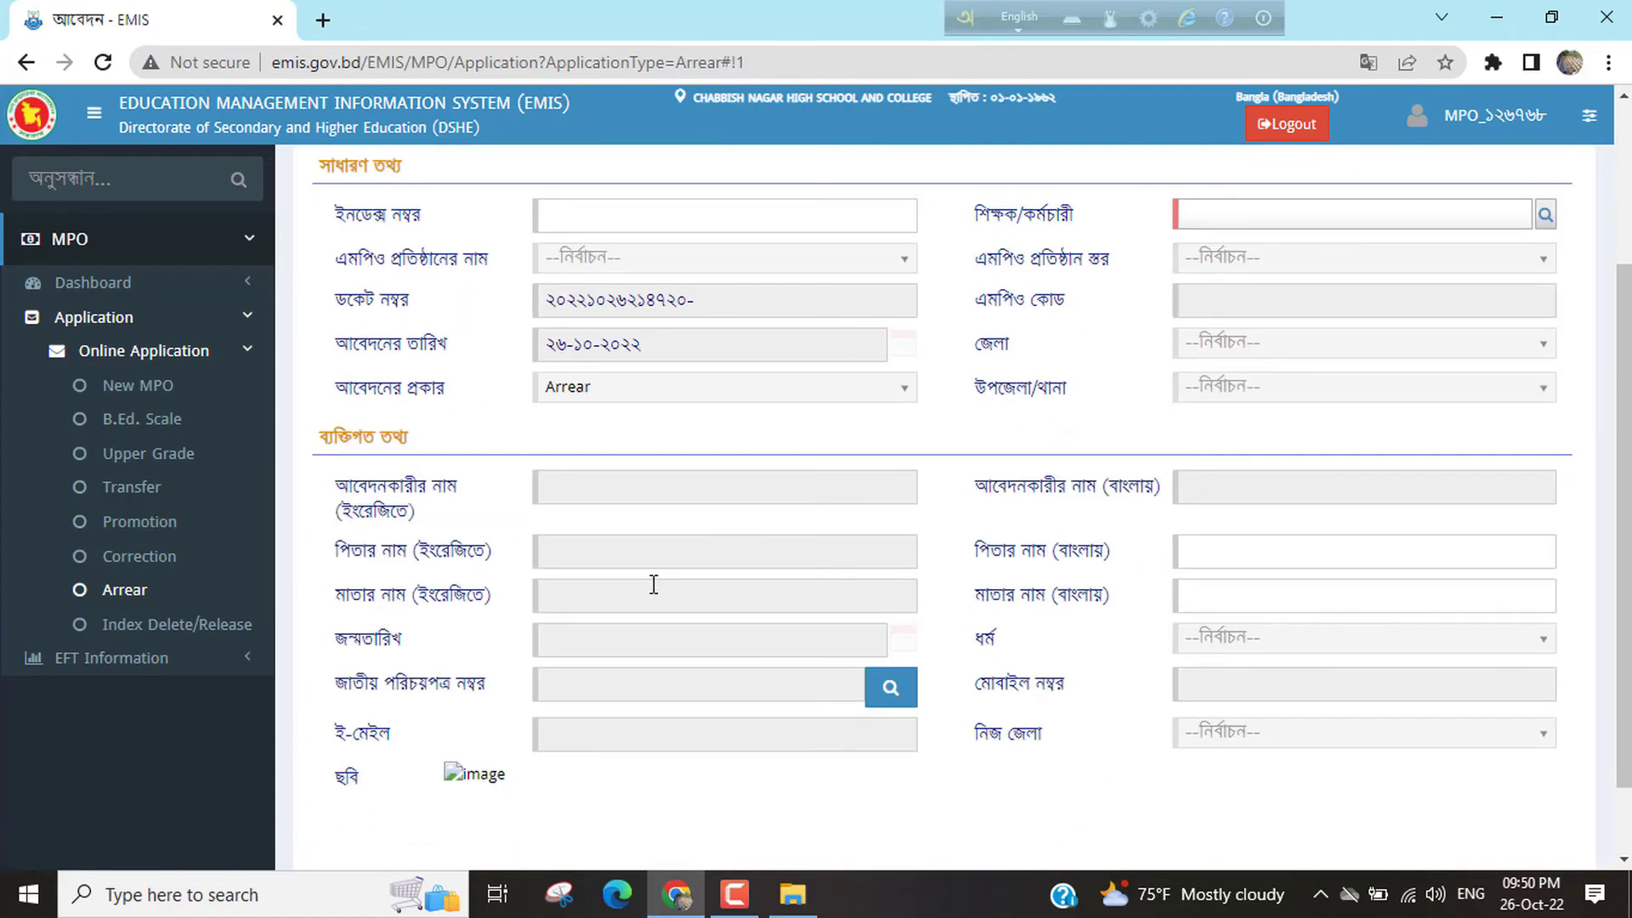